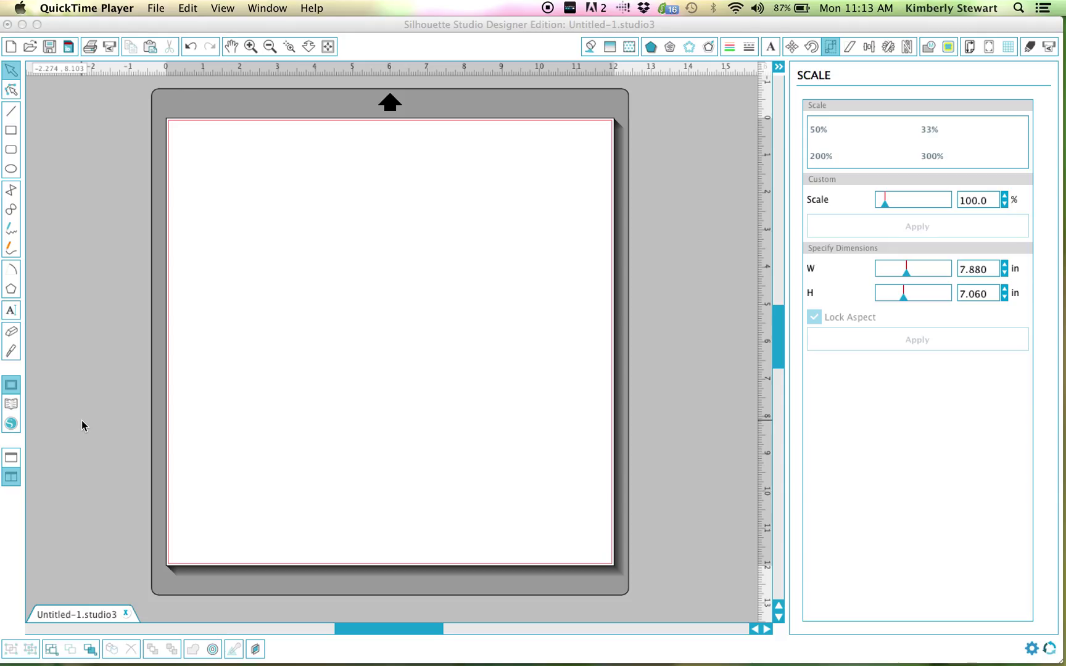
Add 'Minnie Mouse with bow cheetah' from the Disney/Characters library and move it near the mat's top.
{"action": "left_click", "coordinate": [13, 408]}
{"action": "left_click", "coordinate": [13, 407]}
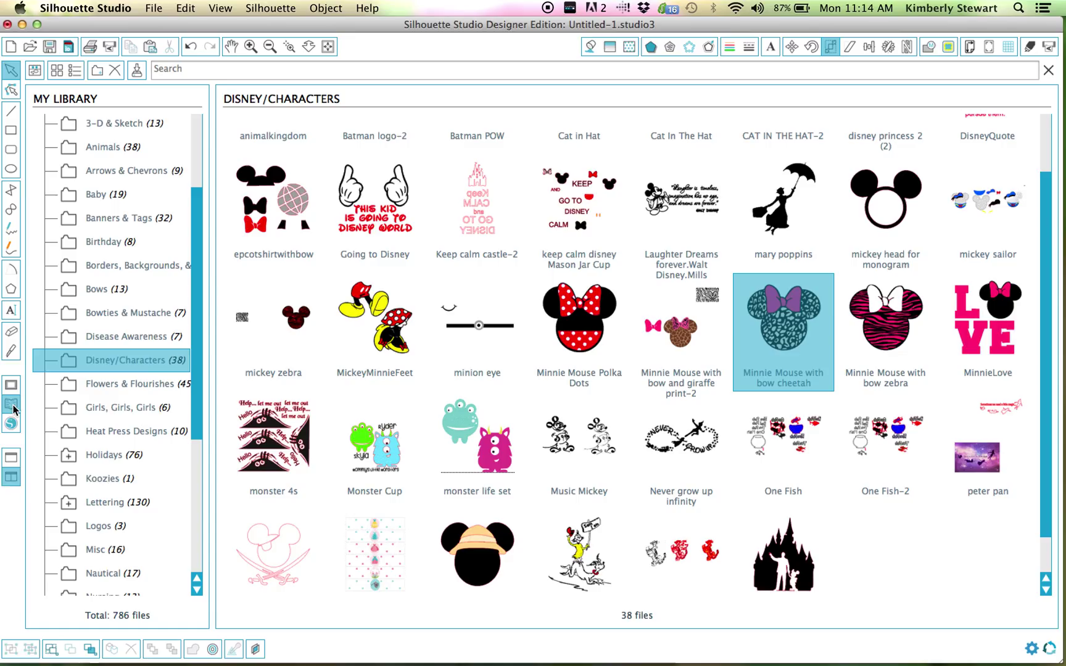
{"action": "left_click", "coordinate": [11, 457]}
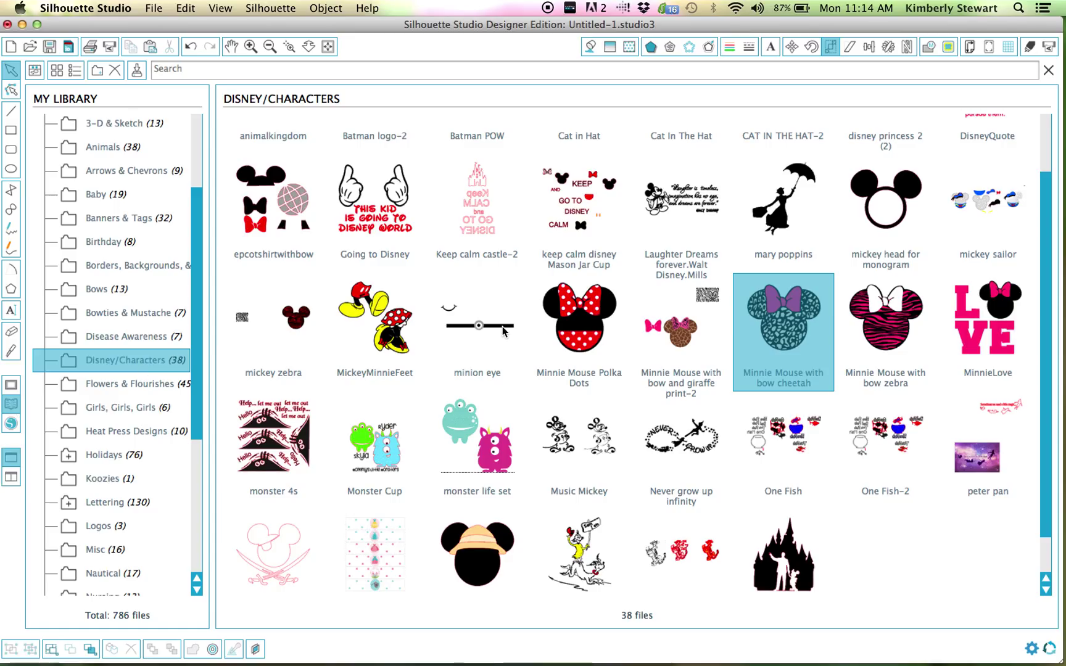
{"action": "double_click", "coordinate": [788, 328]}
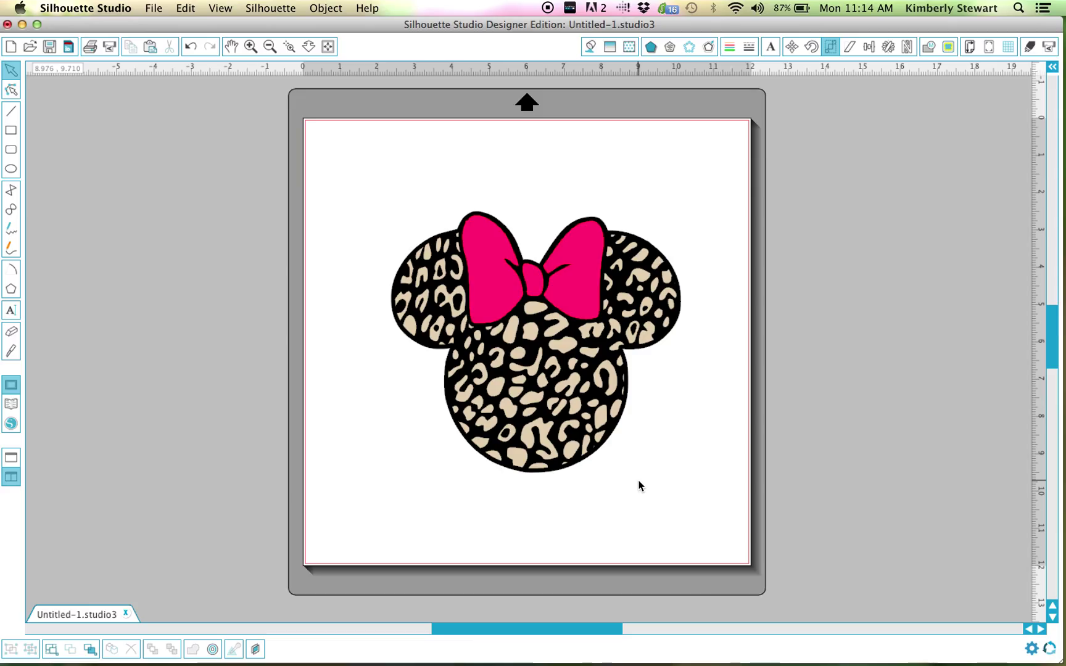
{"action": "left_click_drag", "start_coordinate": [525, 419], "coordinate": [532, 370]}
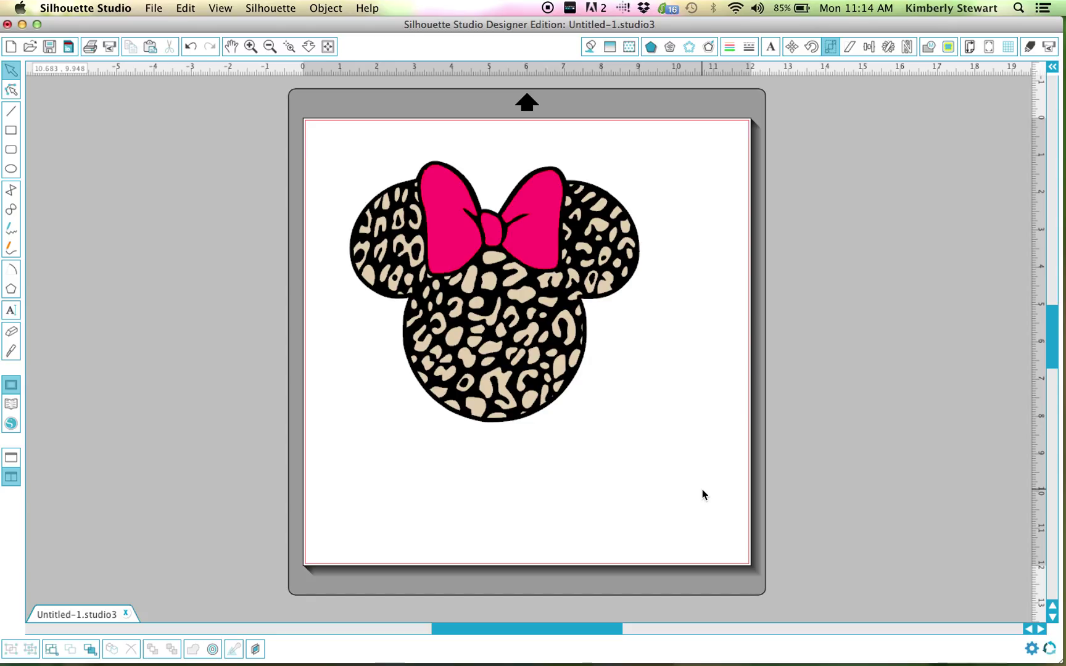
Ungroup the Minnie design, moving the pink bow top-right and the tan head off to the right.
{"action": "left_click", "coordinate": [515, 228]}
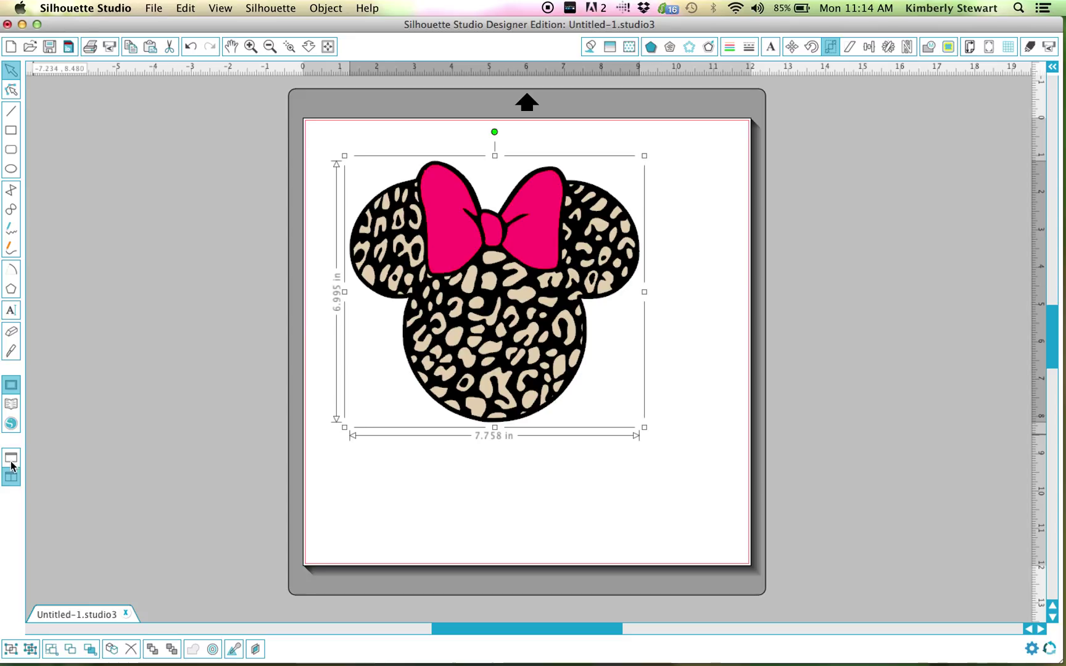
{"action": "left_click", "coordinate": [30, 649]}
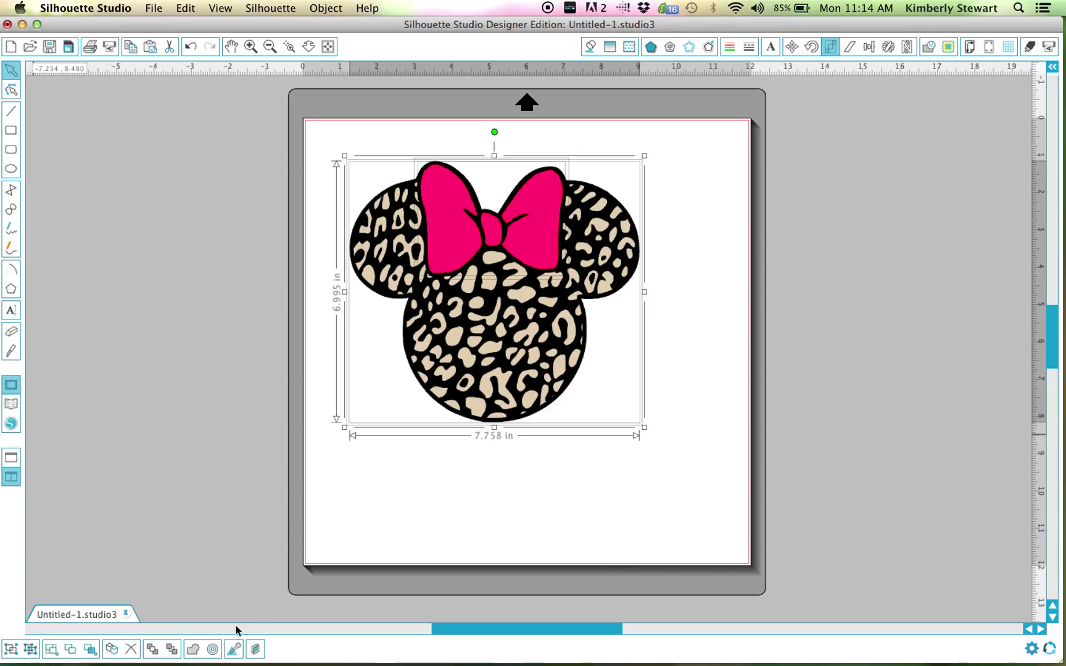
{"action": "left_click", "coordinate": [522, 138]}
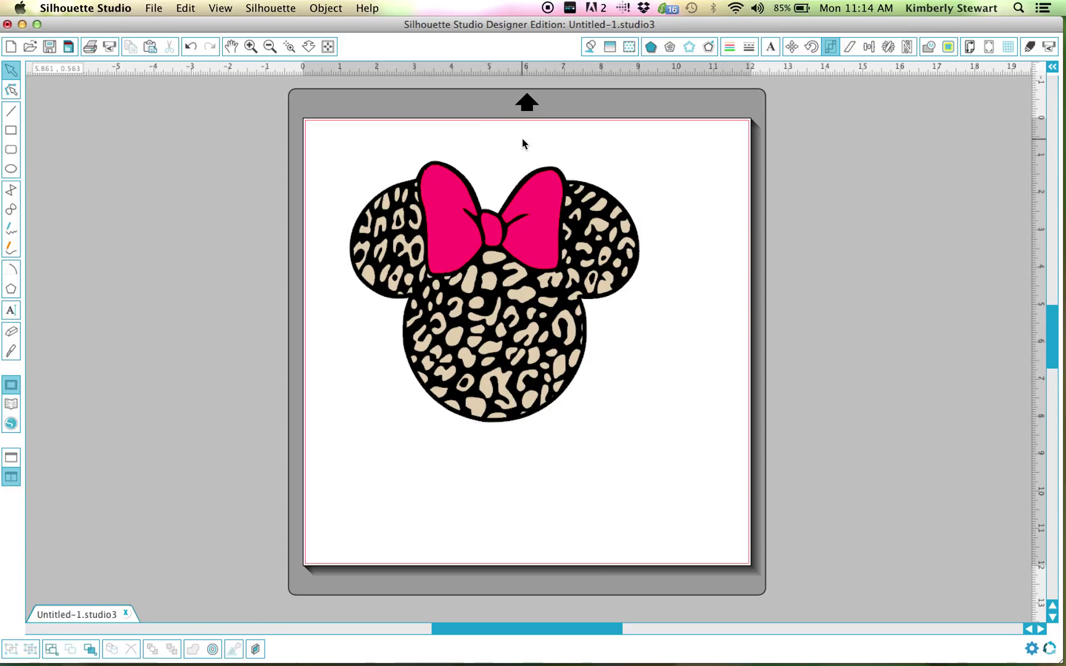
{"action": "left_click_drag", "start_coordinate": [541, 243], "coordinate": [802, 154]}
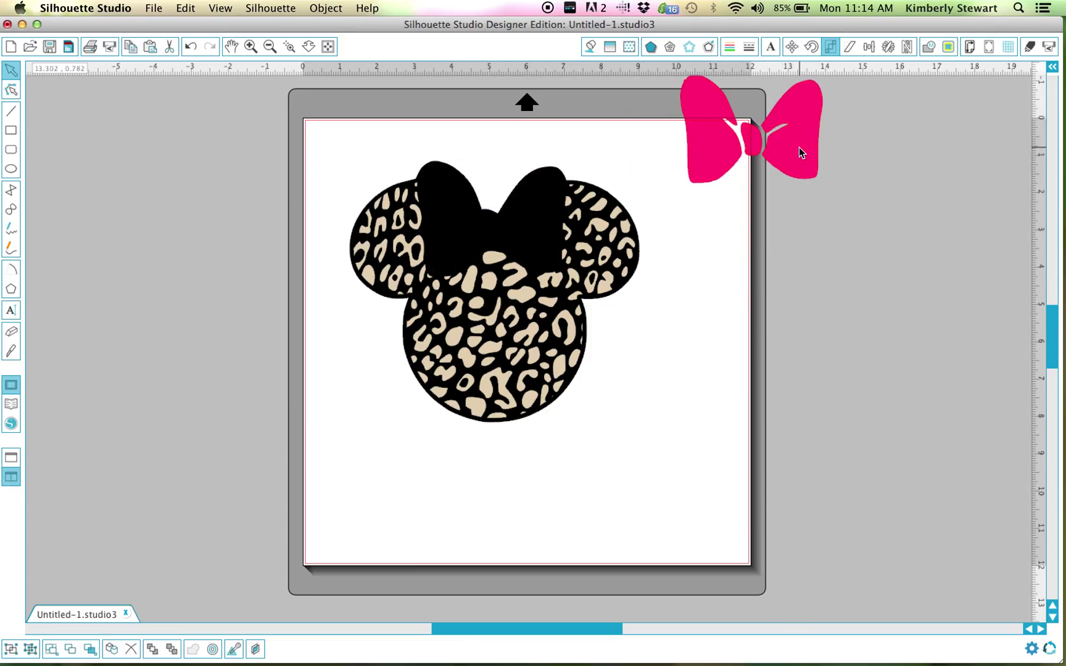
{"action": "left_click_drag", "start_coordinate": [500, 363], "coordinate": [808, 407]}
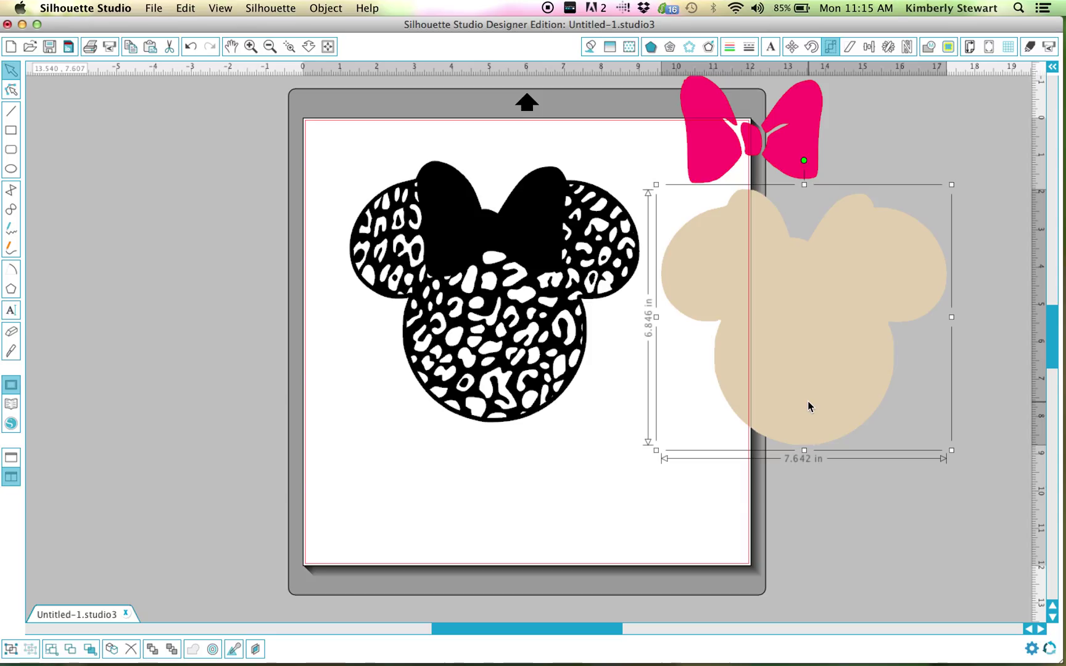
{"action": "left_click_drag", "start_coordinate": [855, 386], "coordinate": [865, 430]}
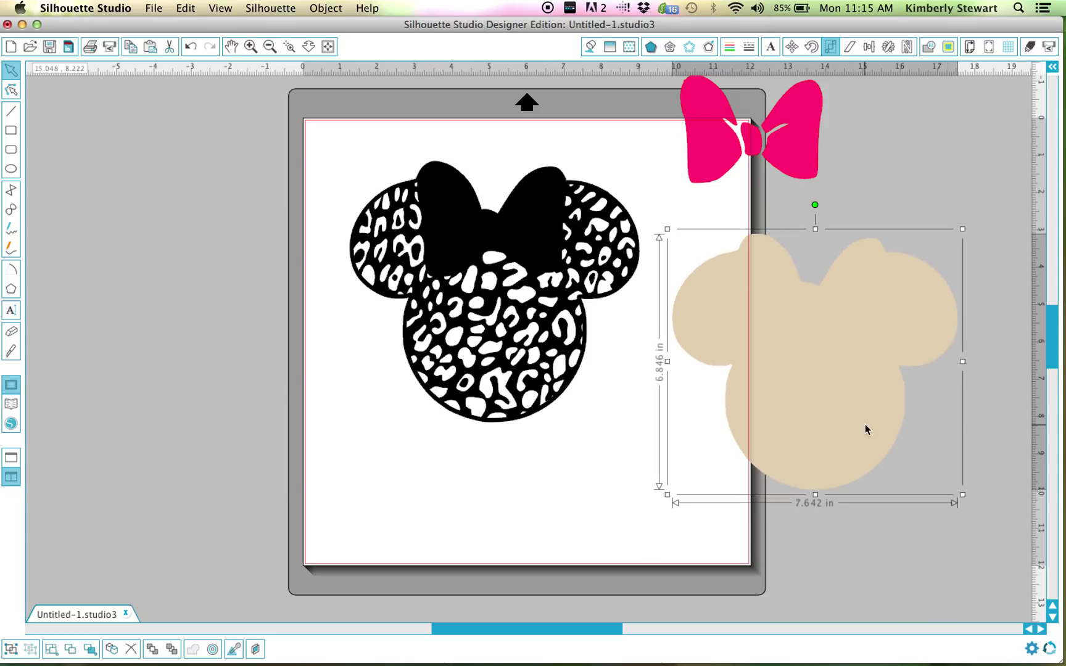
{"action": "mouse_move", "coordinate": [543, 222]}
{"action": "left_mouse_down"}
{"action": "mouse_move", "coordinate": [545, 163]}
{"action": "mouse_move", "coordinate": [541, 226]}
{"action": "left_mouse_up"}
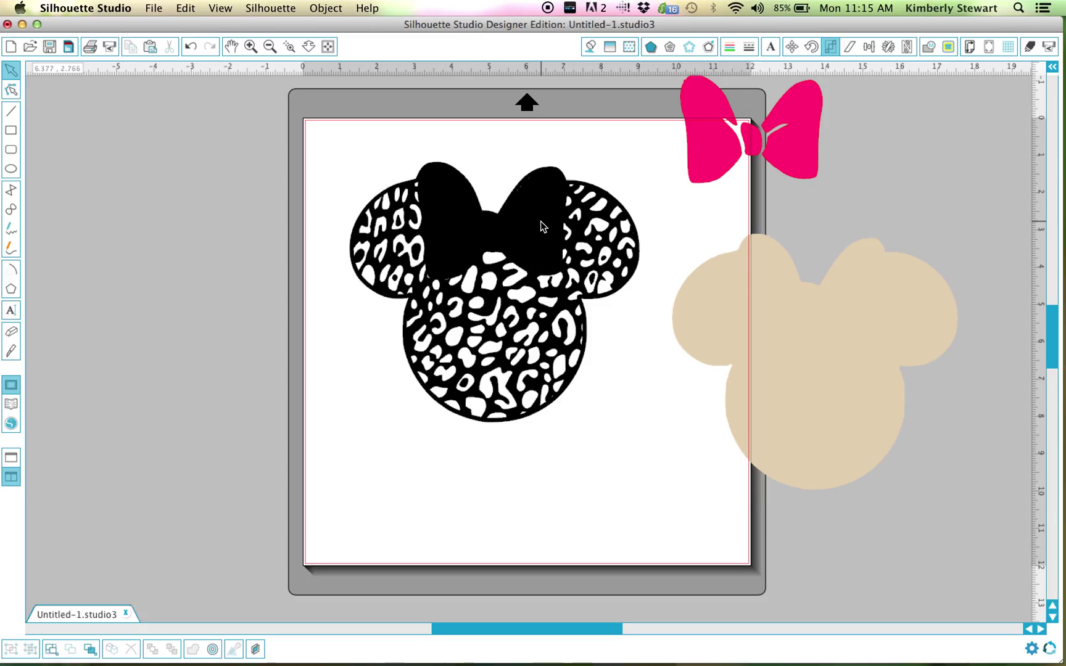
{"action": "key", "text": "Tab"}
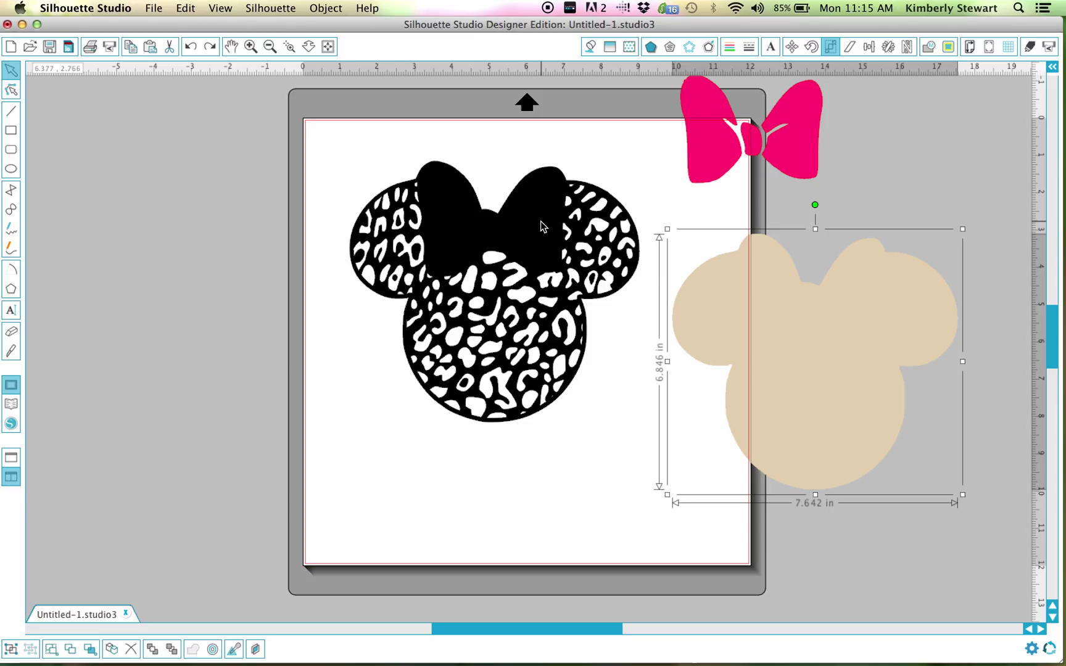
Group the black cheetah head pieces into one shape.
{"action": "left_click", "coordinate": [385, 141]}
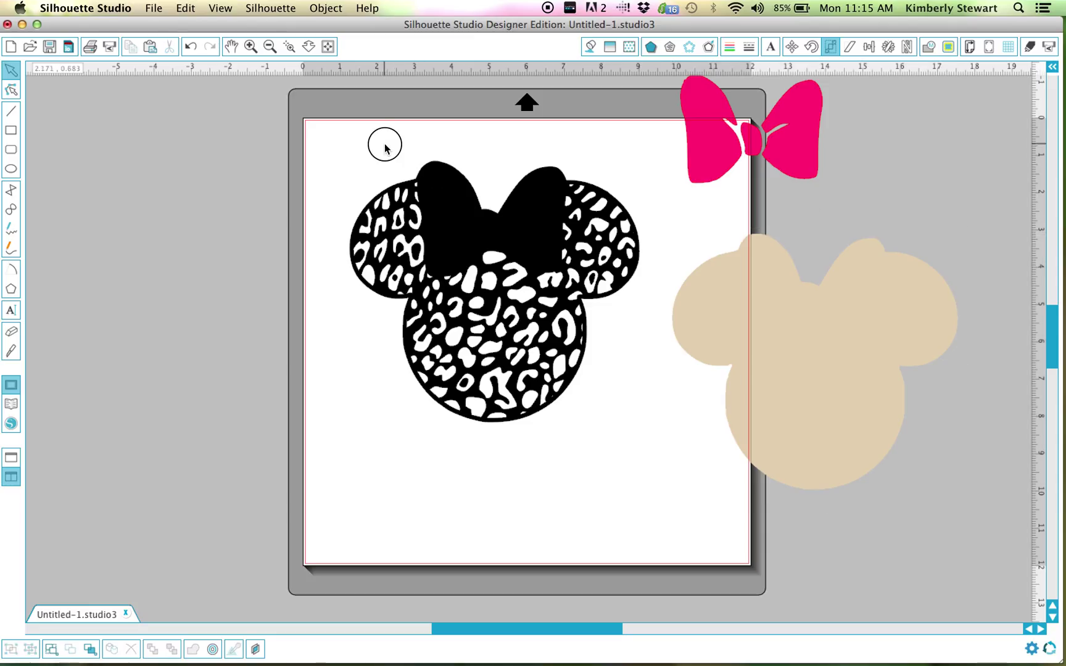
{"action": "left_click", "coordinate": [475, 222]}
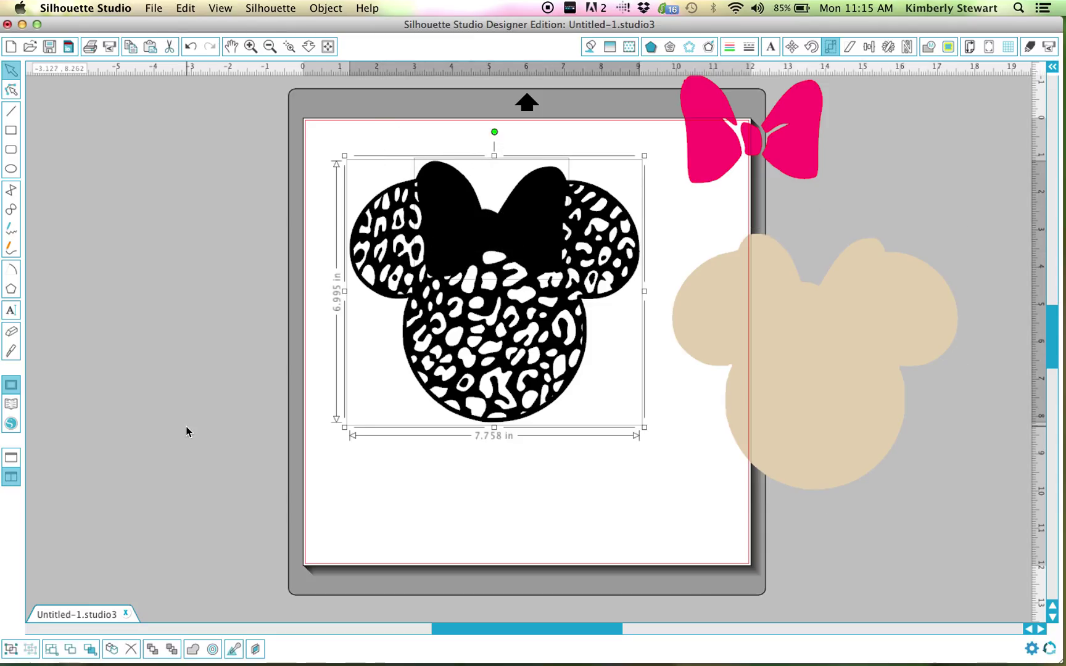
{"action": "left_click", "coordinate": [10, 652]}
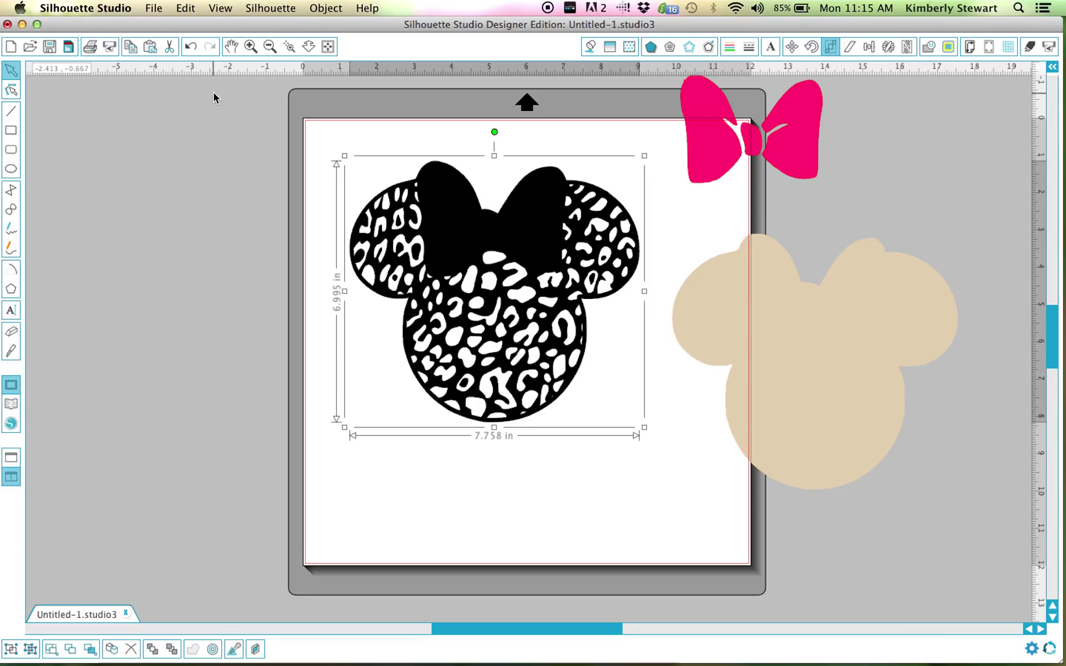
Move the tan head and pink bow down onto the mat beside the cheetah head.
{"action": "left_click", "coordinate": [814, 395]}
{"action": "left_click_drag", "start_coordinate": [814, 395], "coordinate": [718, 453]}
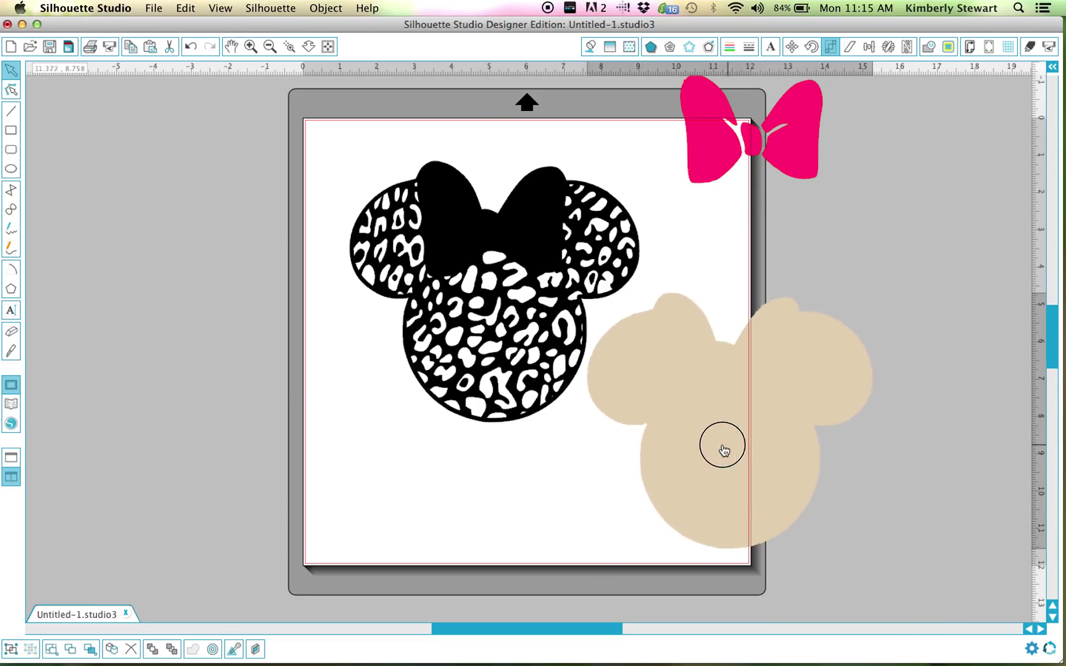
{"action": "left_click_drag", "start_coordinate": [798, 161], "coordinate": [757, 244]}
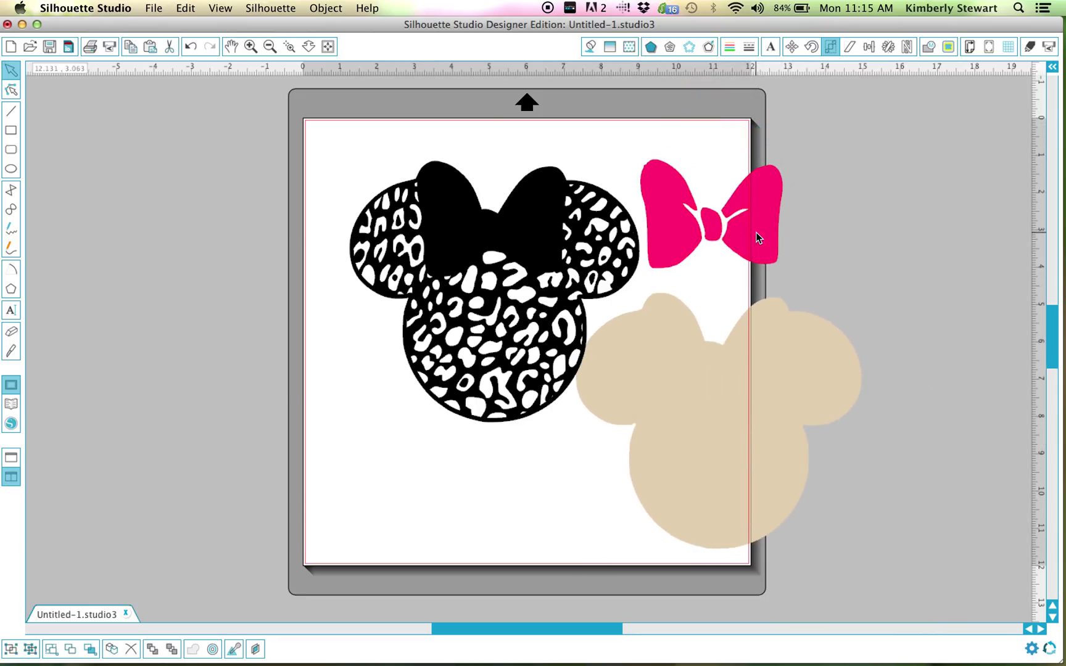
{"action": "left_click", "coordinate": [354, 105]}
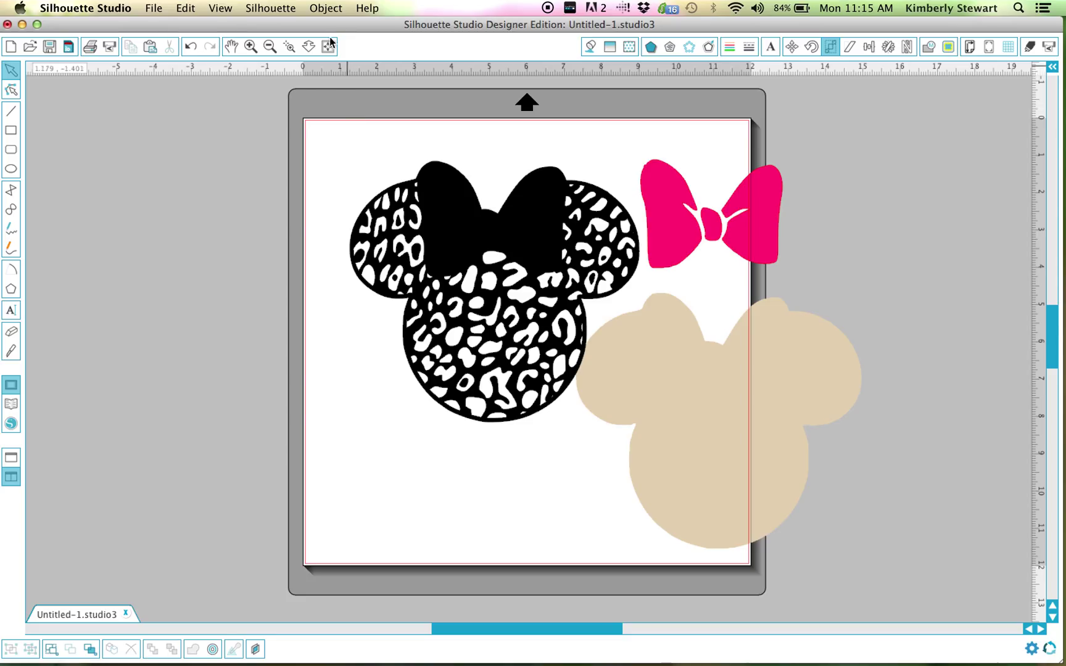
{"action": "left_click_drag", "start_coordinate": [320, 103], "coordinate": [783, 500]}
{"action": "left_click", "coordinate": [159, 383]}
Delete the stray extra copies off the mat and select the remaining three shapes.
{"action": "key", "text": "super+a"}
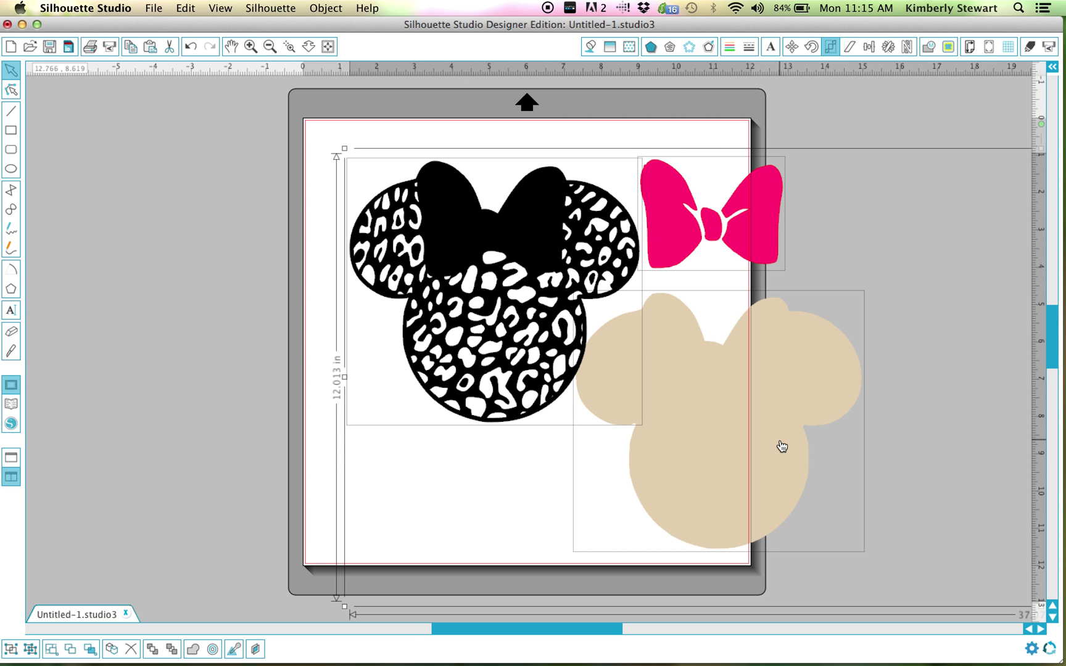
{"action": "scroll", "coordinate": [781, 445], "scroll_direction": "down", "scroll_amount": 3}
{"action": "scroll", "coordinate": [780, 444], "scroll_direction": "right", "scroll_amount": 2}
{"action": "scroll", "coordinate": [782, 446], "scroll_direction": "right", "scroll_amount": 10}
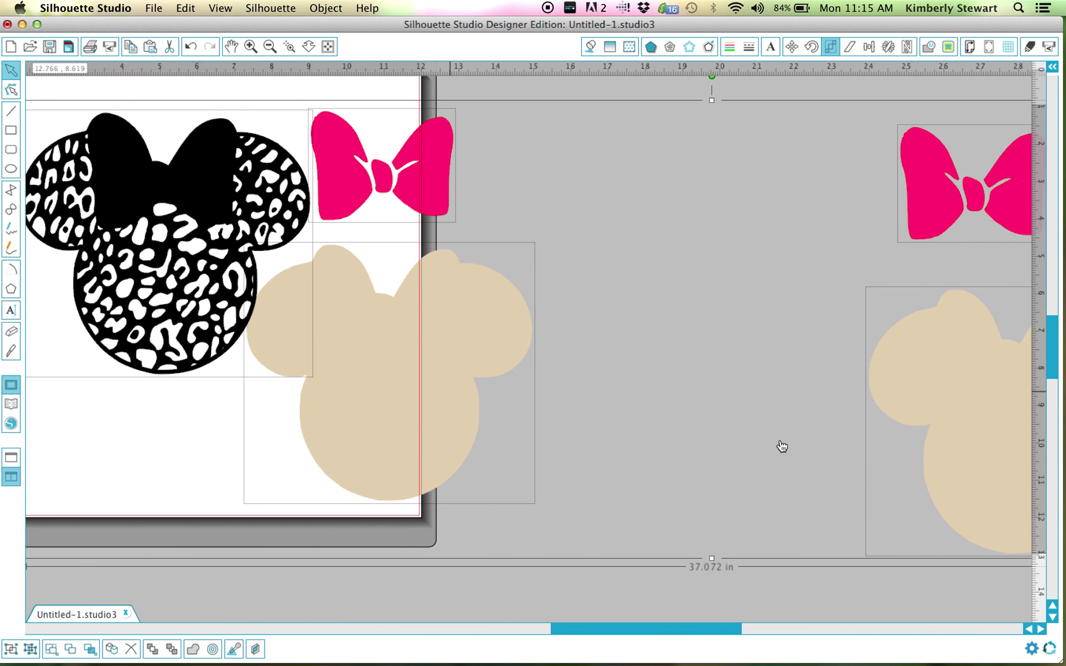
{"action": "scroll", "coordinate": [782, 446], "scroll_direction": "right", "scroll_amount": 4}
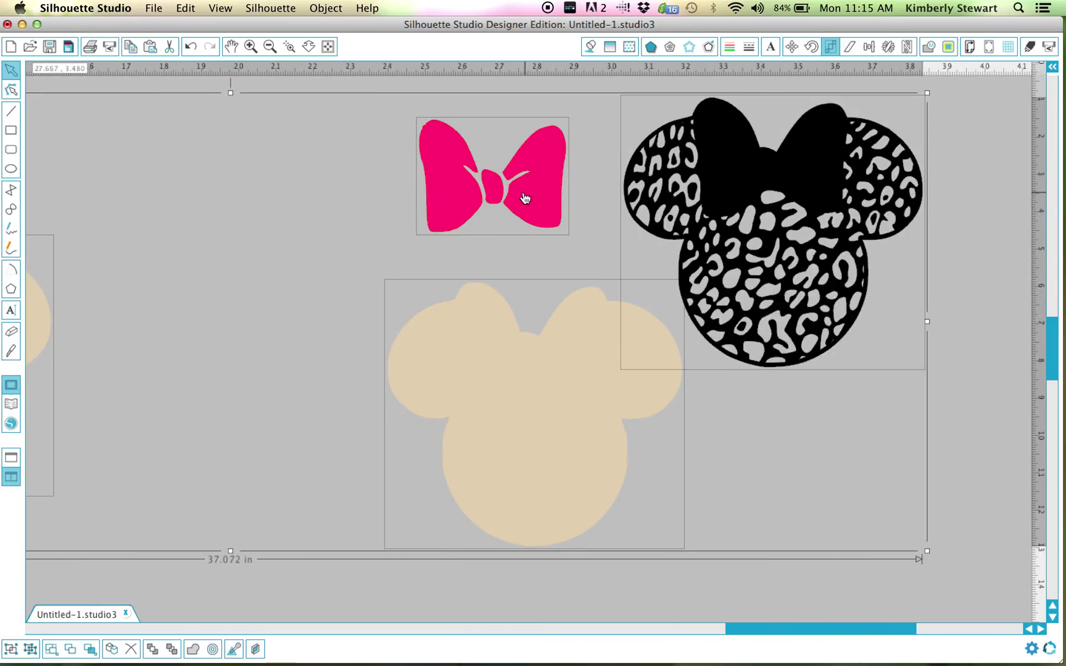
{"action": "left_click", "coordinate": [216, 146]}
{"action": "key", "text": "super+a"}
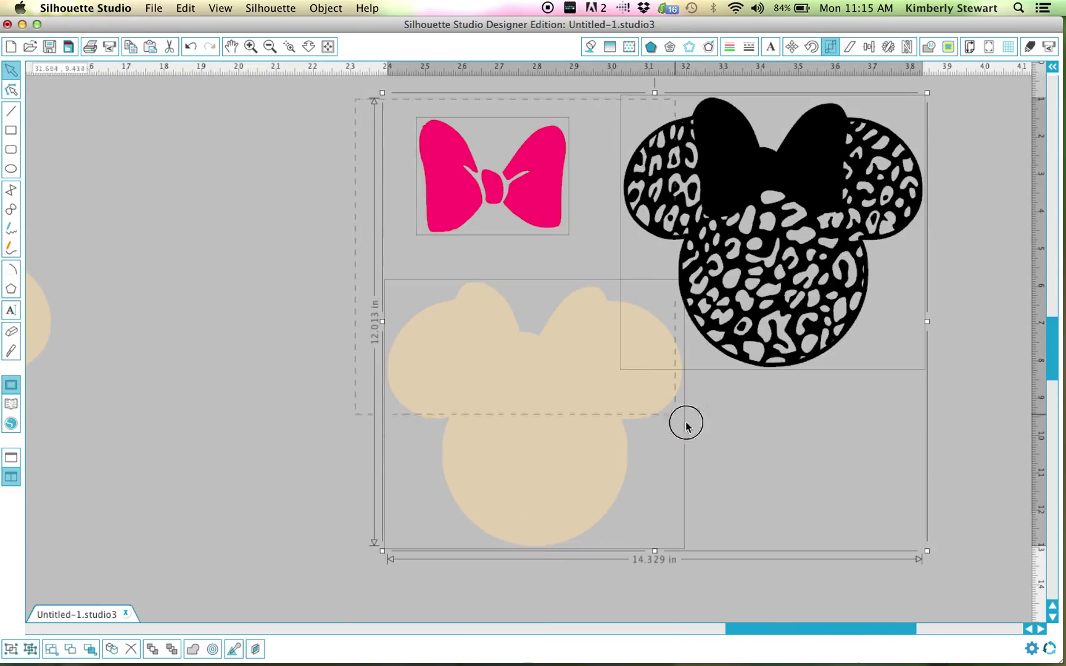
{"action": "key", "text": "Delete"}
{"action": "scroll", "coordinate": [808, 473], "scroll_direction": "left", "scroll_amount": 10}
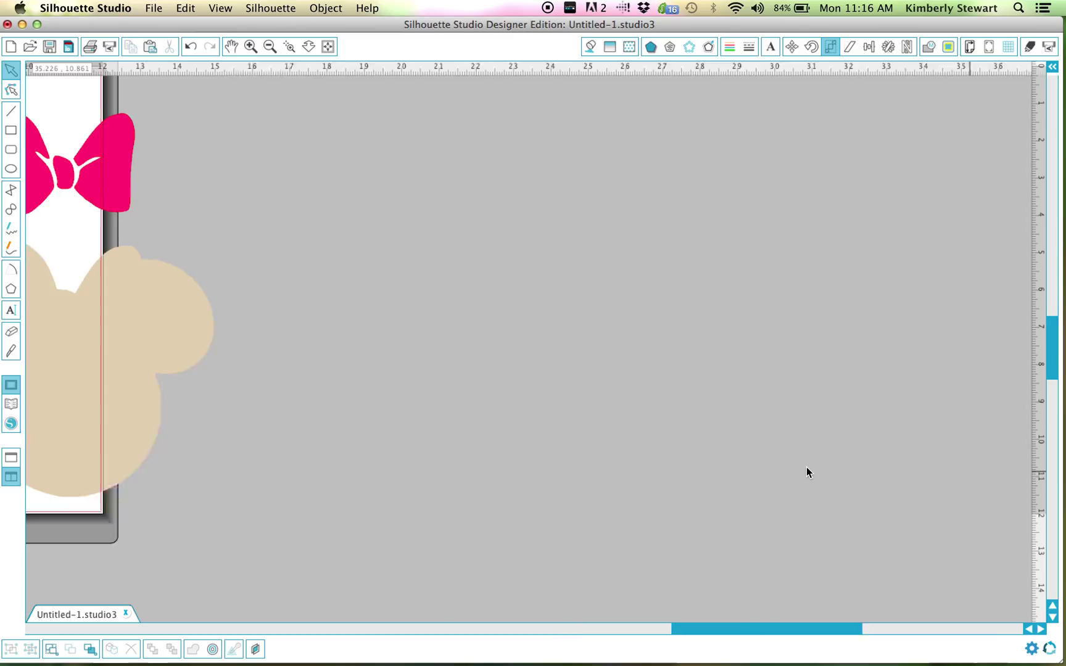
{"action": "scroll", "coordinate": [808, 473], "scroll_direction": "left", "scroll_amount": 2}
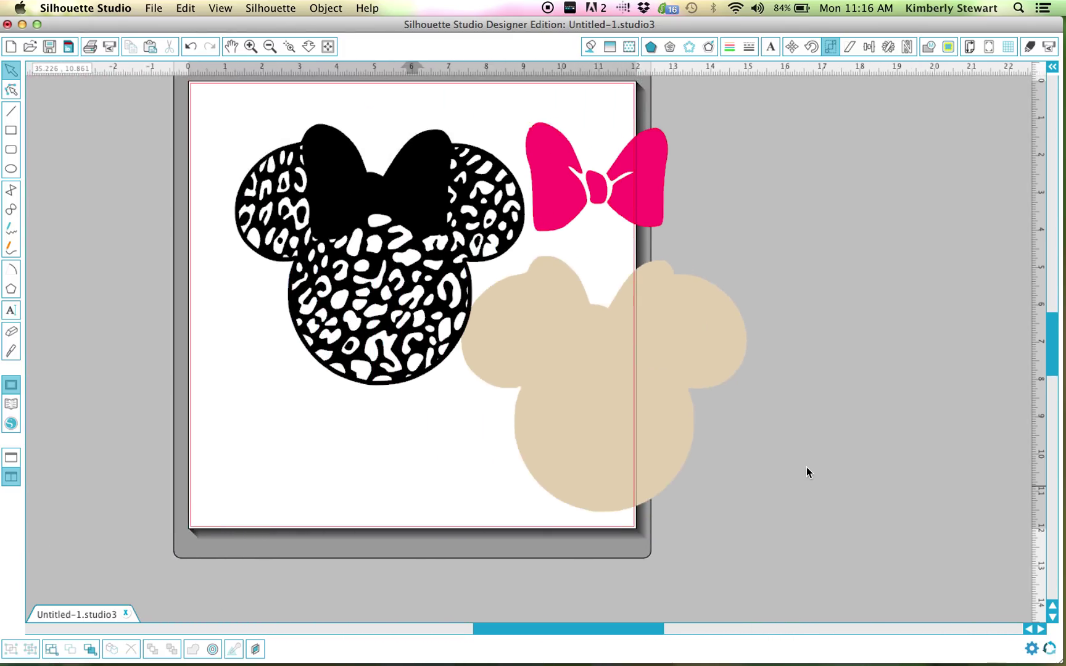
{"action": "scroll", "coordinate": [808, 472], "scroll_direction": "left", "scroll_amount": 1}
{"action": "key", "text": "super+a"}
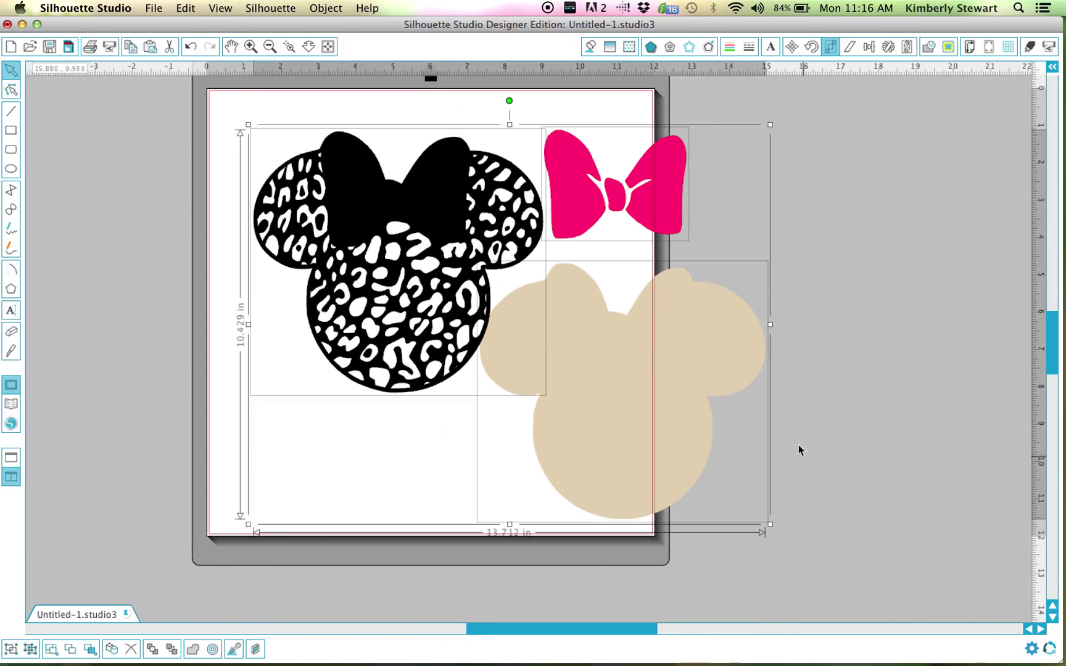
{"action": "scroll", "coordinate": [780, 276], "scroll_direction": "left", "scroll_amount": 5}
{"action": "scroll", "coordinate": [780, 276], "scroll_direction": "up", "scroll_amount": 2}
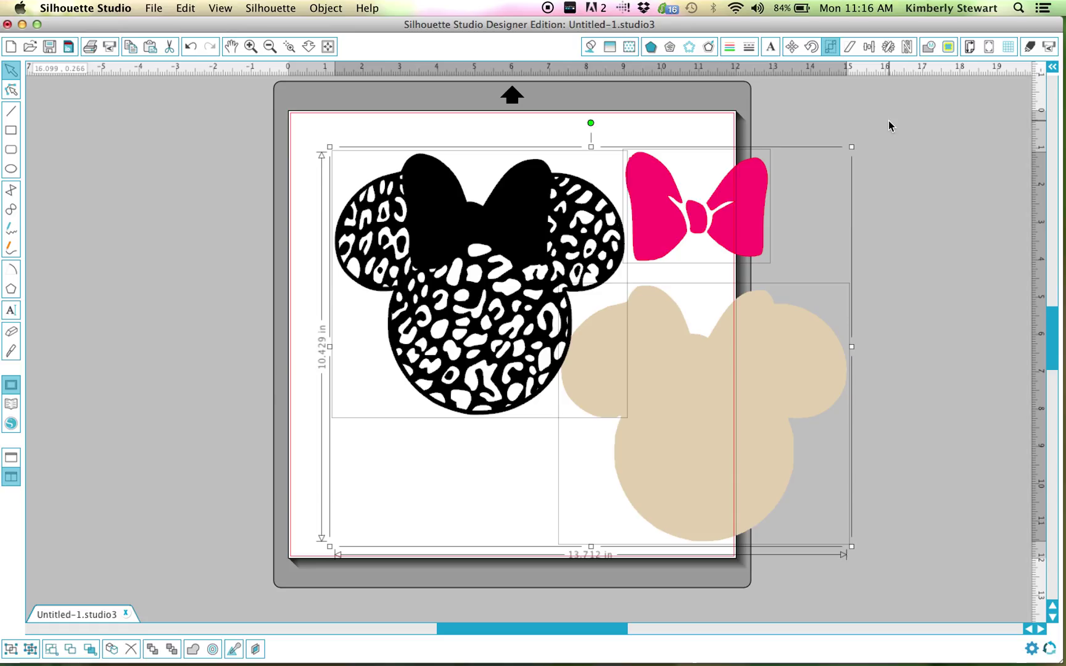
Replicate the selected Minnie set as a mirrored copy to the left and zoom out.
{"action": "left_click", "coordinate": [888, 48]}
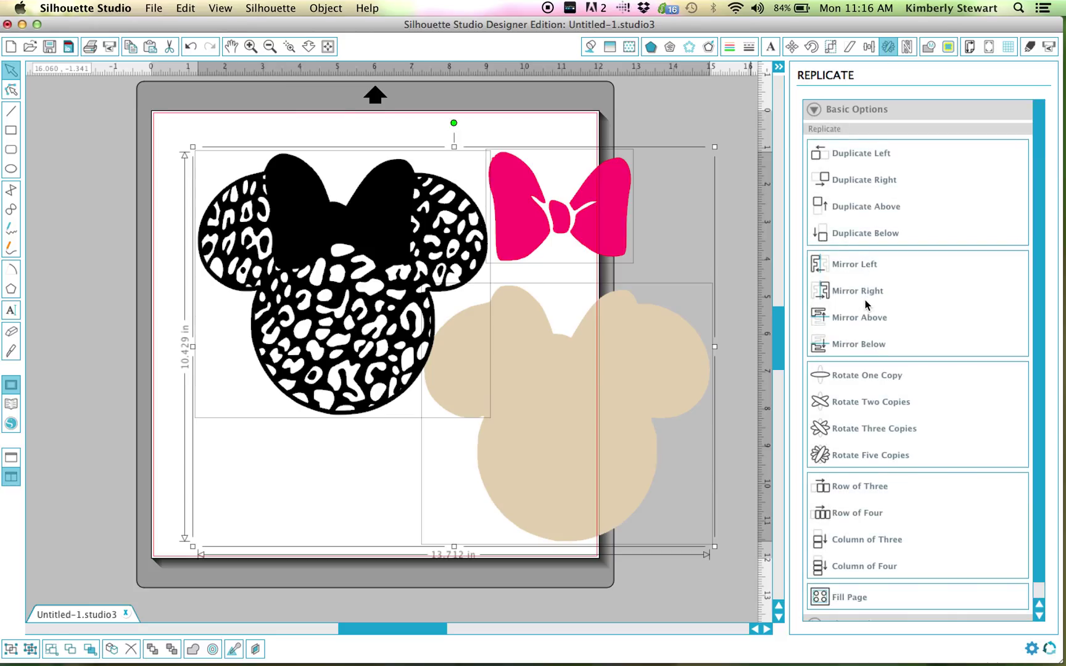
{"action": "left_click", "coordinate": [853, 264]}
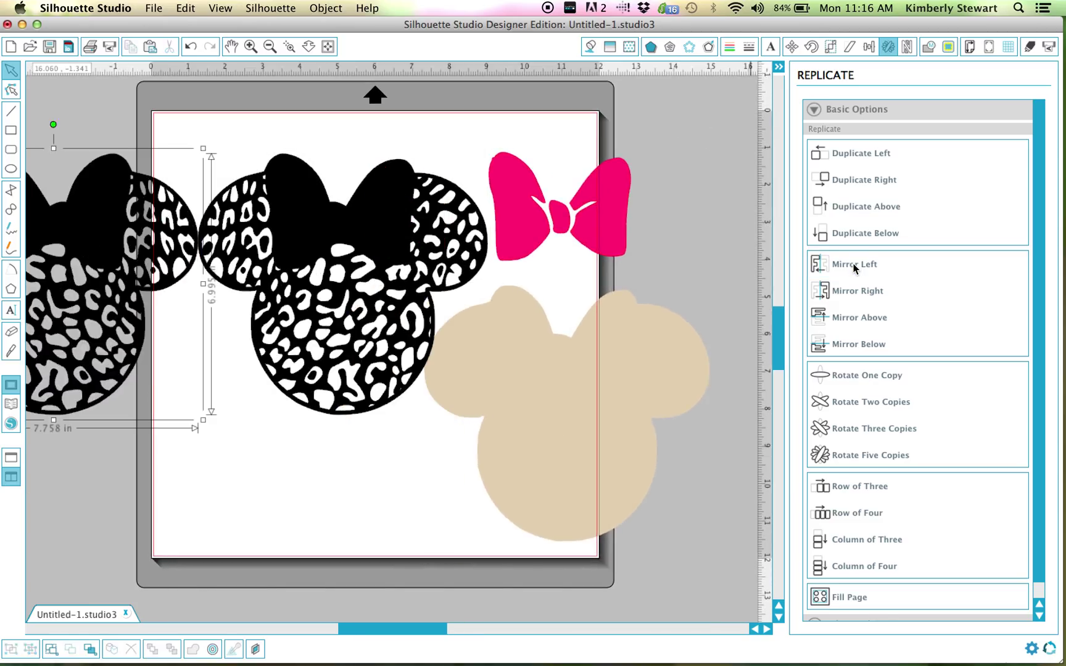
{"action": "scroll", "coordinate": [309, 213], "scroll_direction": "left", "scroll_amount": 10}
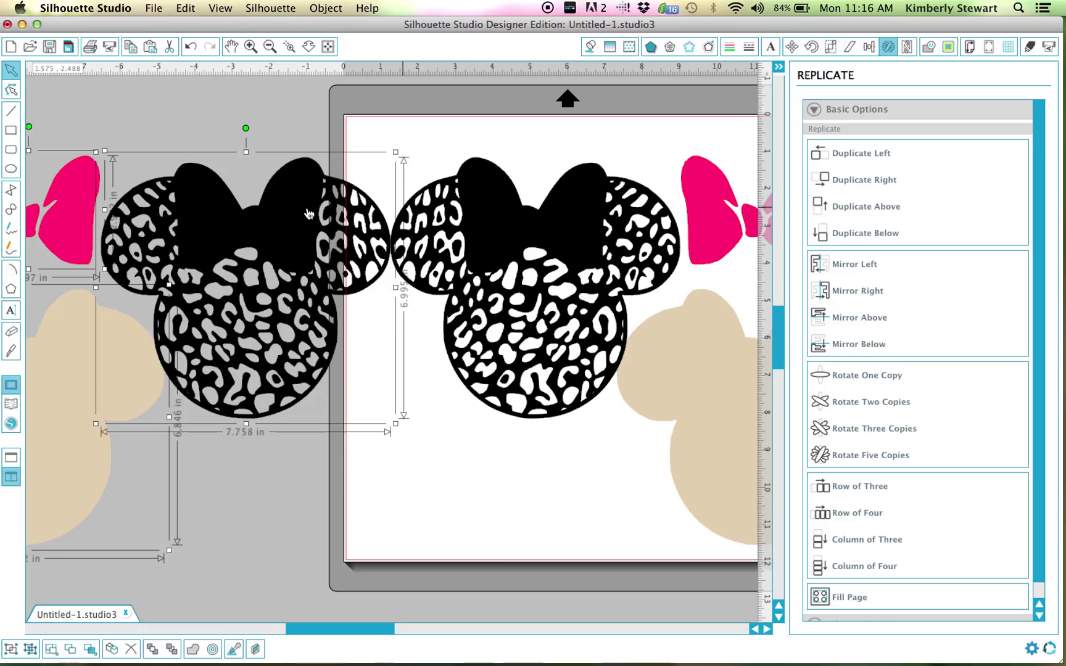
{"action": "left_click", "coordinate": [275, 51]}
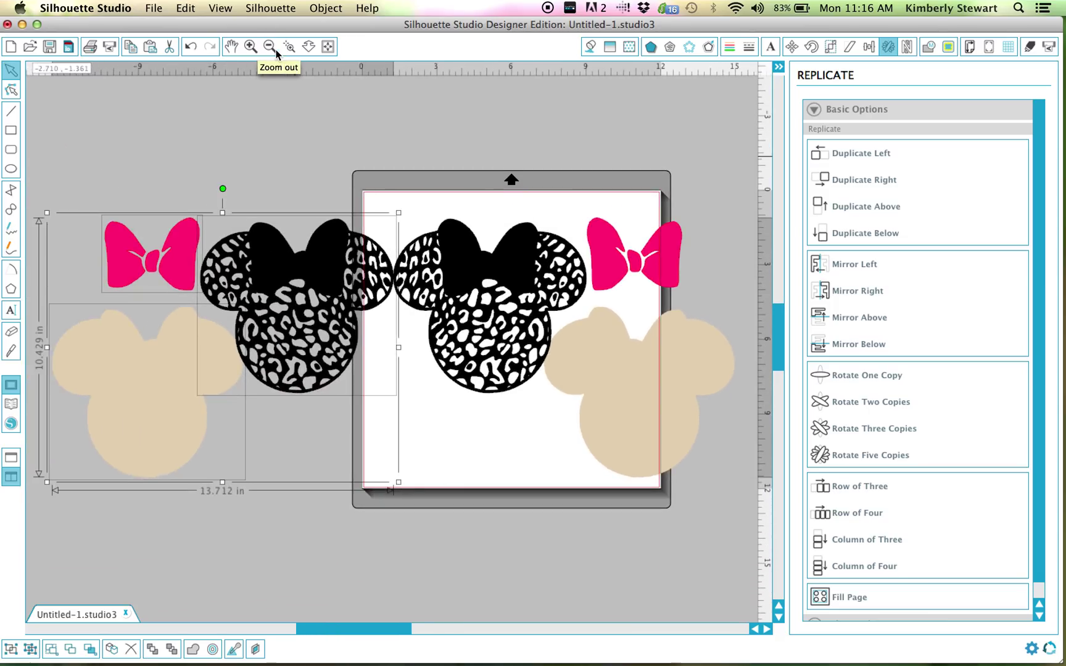
Move the right-hand copy off the mat and bring the left set onto it.
{"action": "left_click", "coordinate": [544, 137]}
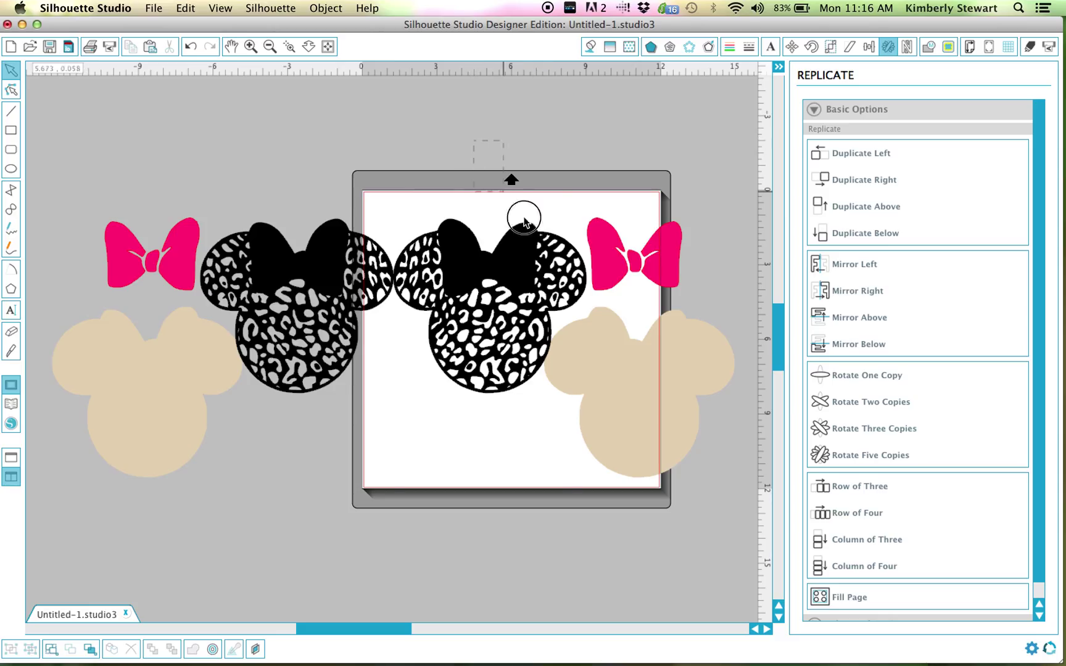
{"action": "left_click_drag", "start_coordinate": [524, 222], "coordinate": [667, 410]}
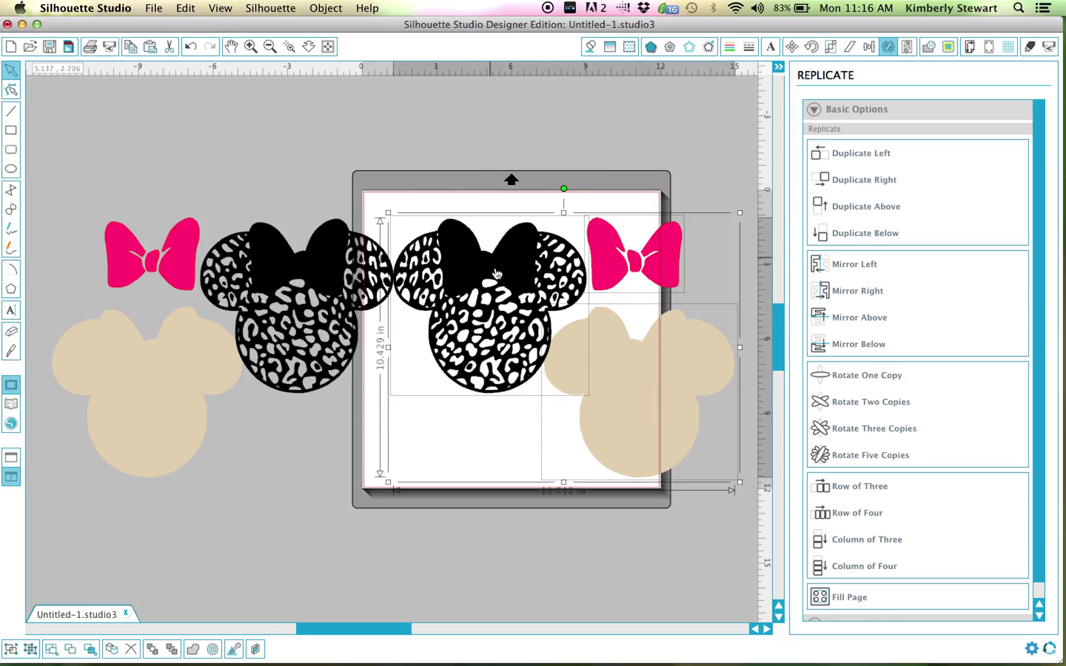
{"action": "left_click_drag", "start_coordinate": [507, 315], "coordinate": [775, 286]}
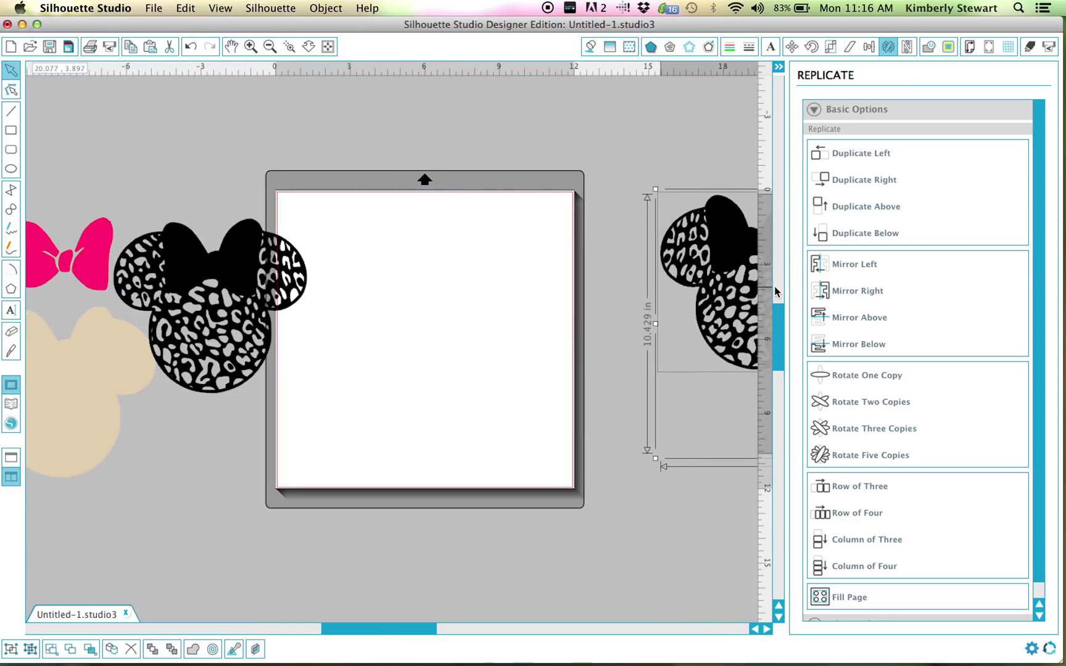
{"action": "scroll", "coordinate": [117, 169], "scroll_direction": "left", "scroll_amount": 4}
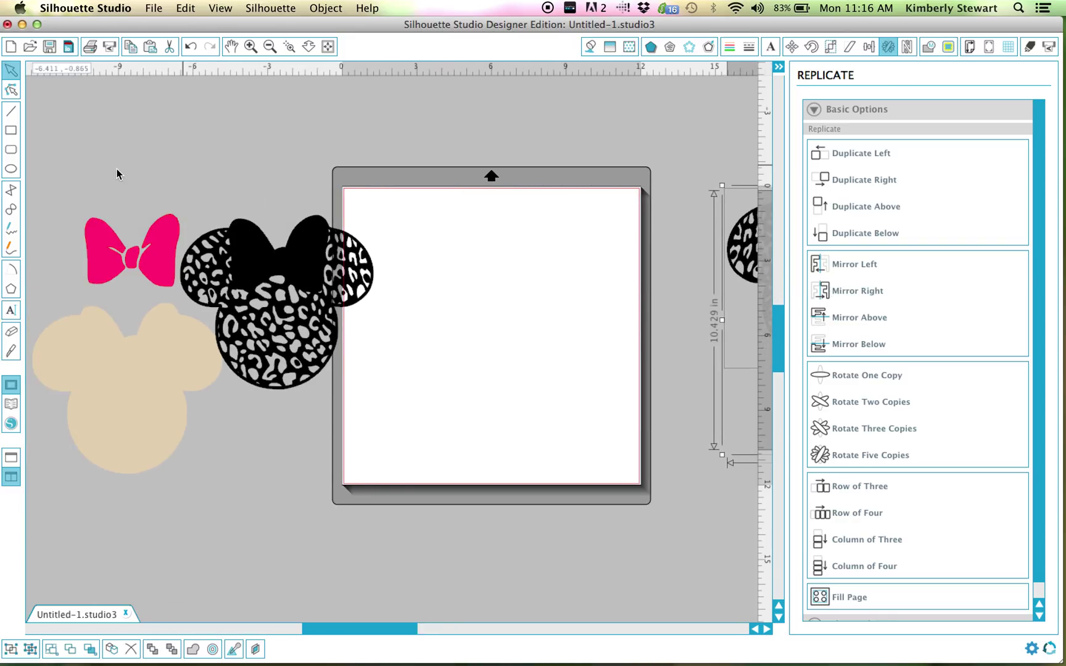
{"action": "left_click", "coordinate": [155, 221]}
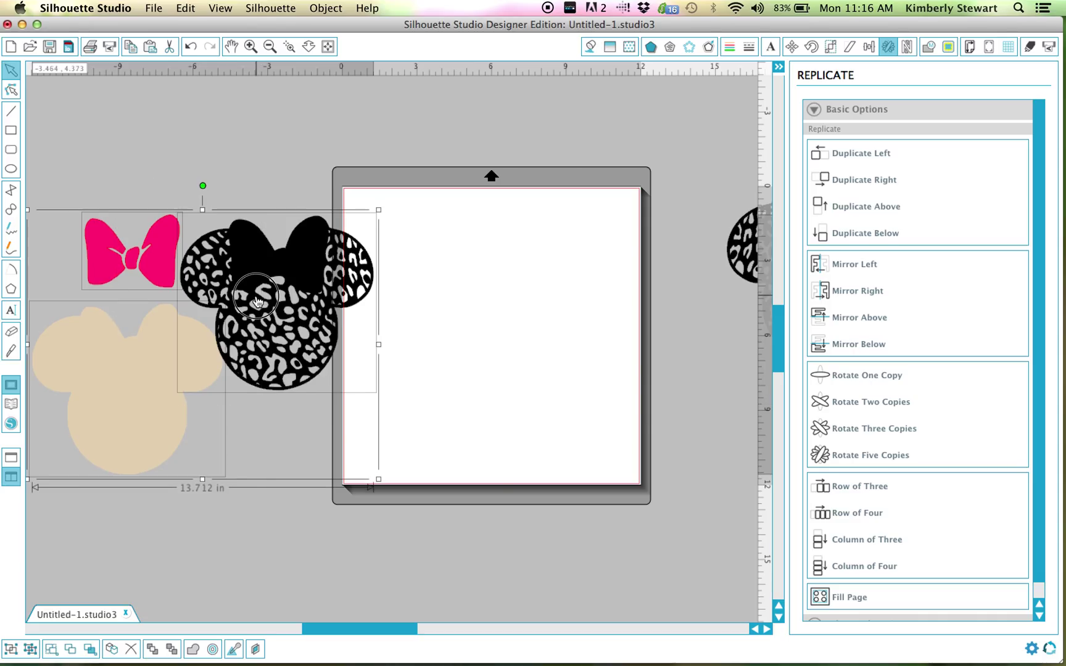
{"action": "left_click_drag", "start_coordinate": [258, 301], "coordinate": [538, 283]}
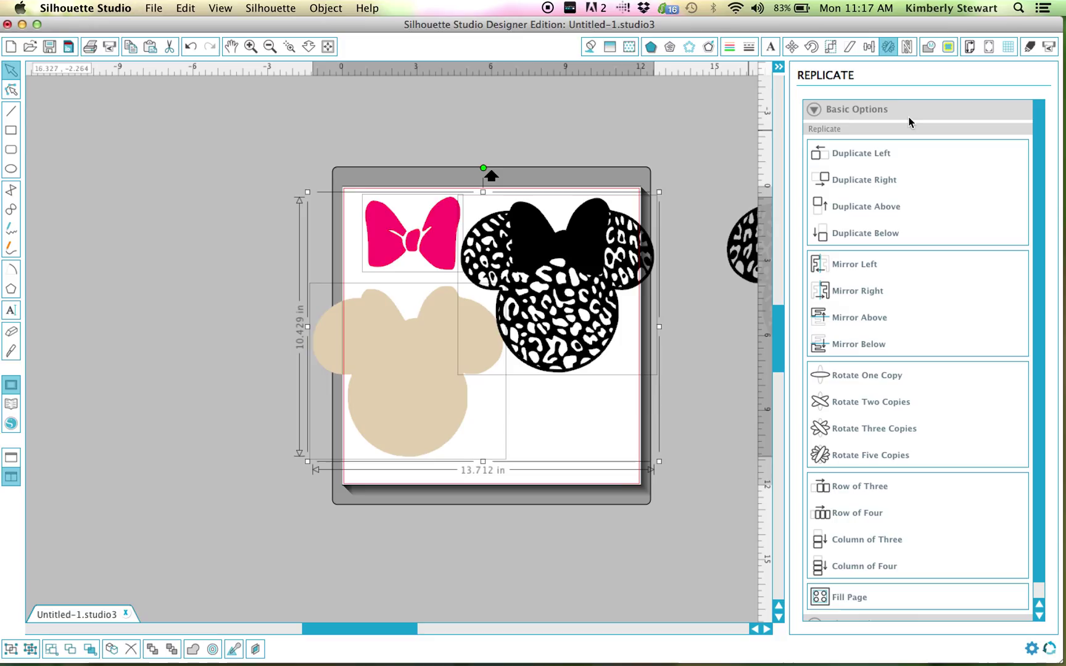
Move the tan base and pink bow off the mat, placing the cheetah Minnie upper left.
{"action": "left_click", "coordinate": [570, 147]}
{"action": "scroll", "coordinate": [556, 148], "scroll_direction": "right", "scroll_amount": 3}
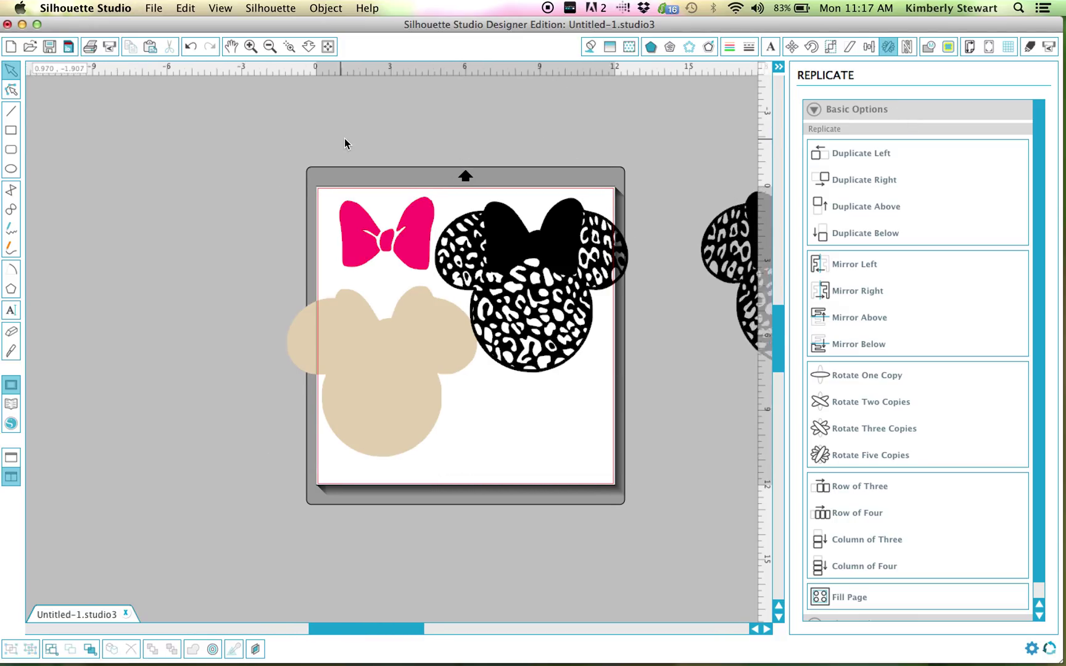
{"action": "scroll", "coordinate": [344, 138], "scroll_direction": "right", "scroll_amount": 5}
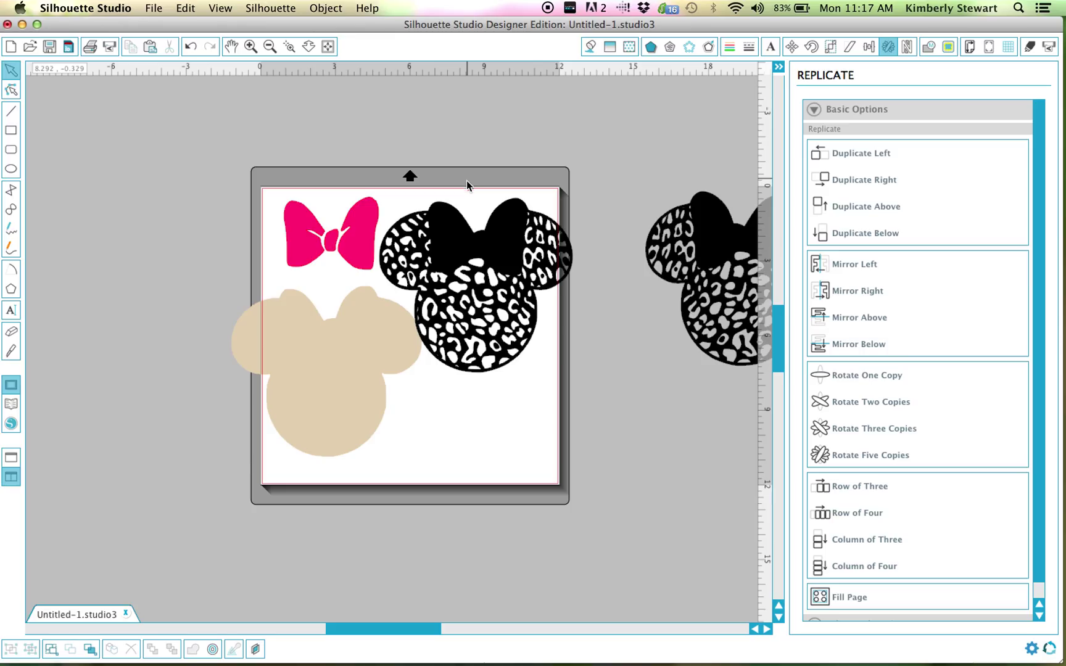
{"action": "left_click_drag", "start_coordinate": [327, 442], "coordinate": [130, 414]}
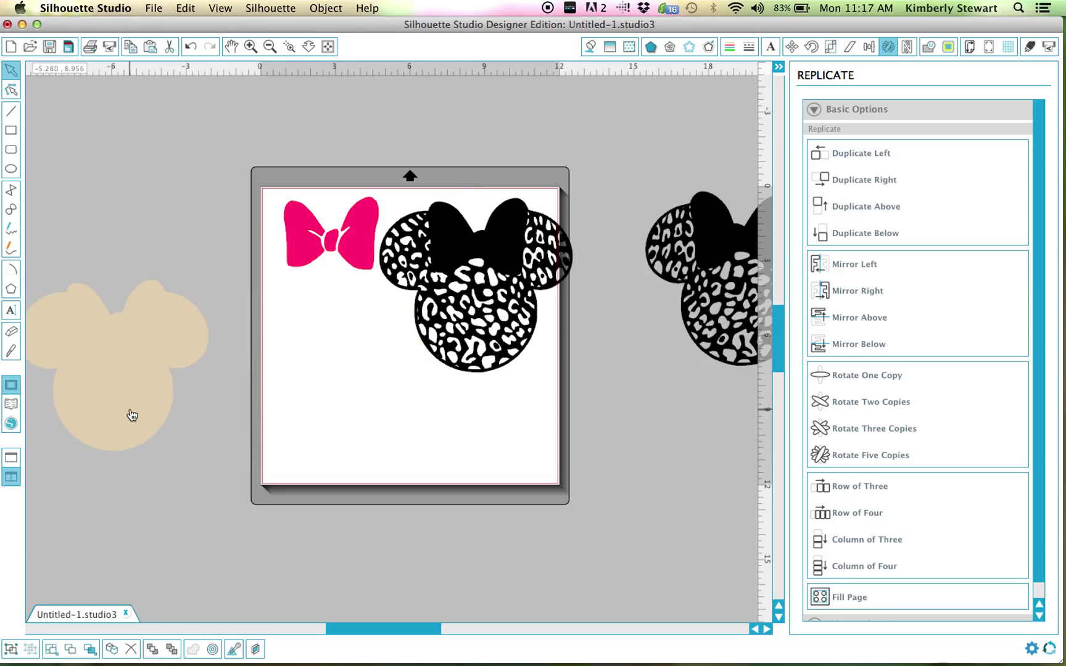
{"action": "left_click_drag", "start_coordinate": [357, 245], "coordinate": [123, 220]}
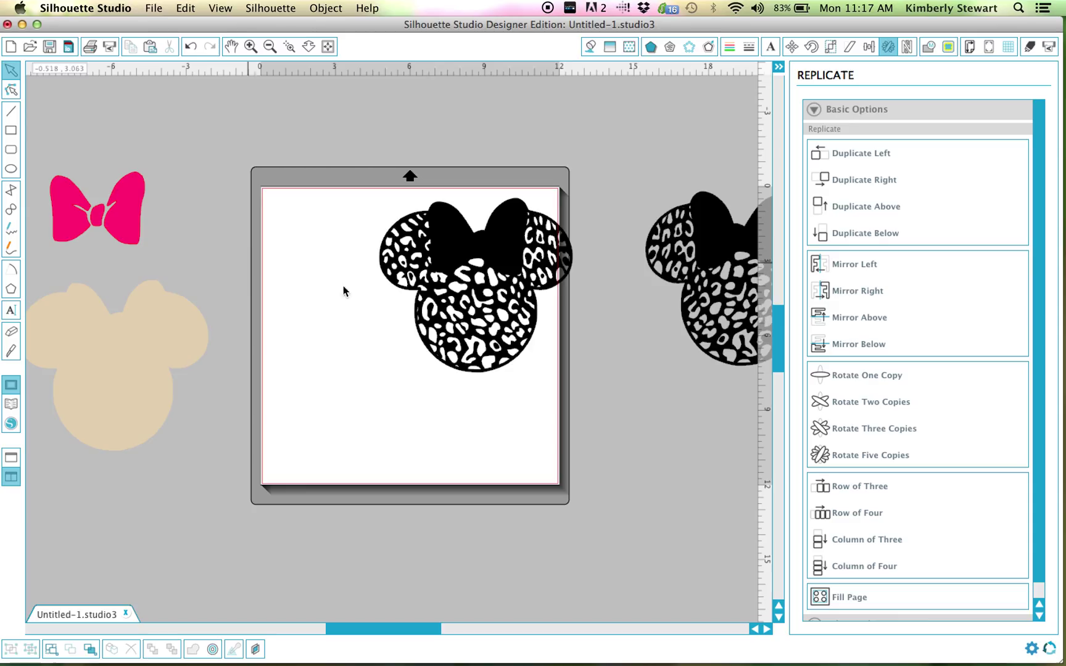
{"action": "left_click_drag", "start_coordinate": [487, 325], "coordinate": [380, 335]}
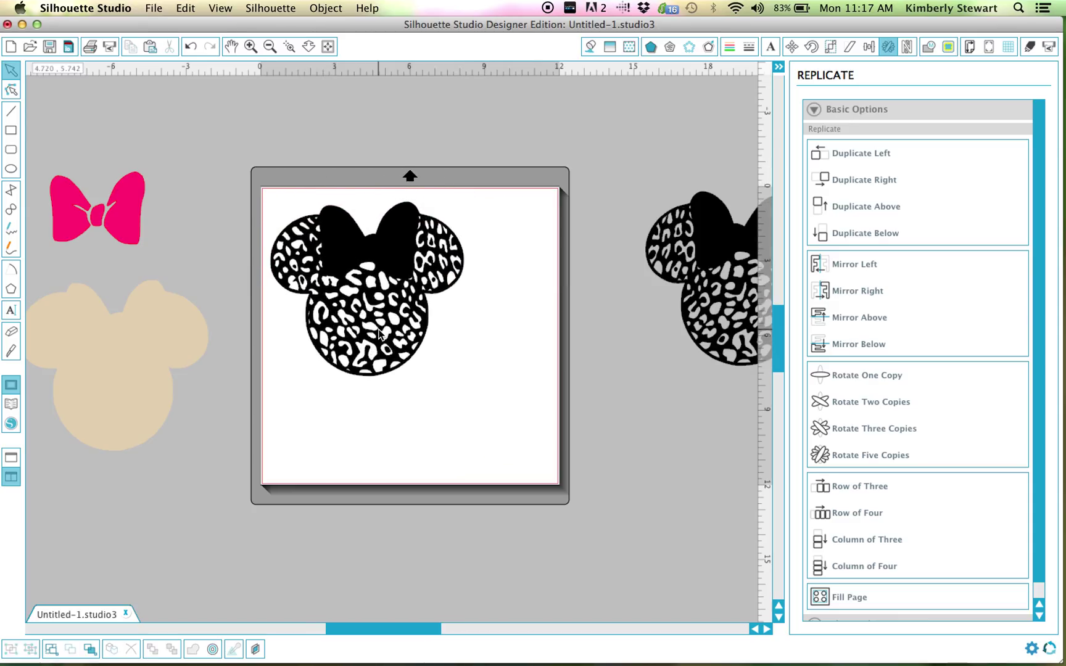
Show the registration mark settings with marks Off and dismiss the mail notification.
{"action": "left_click", "coordinate": [970, 48]}
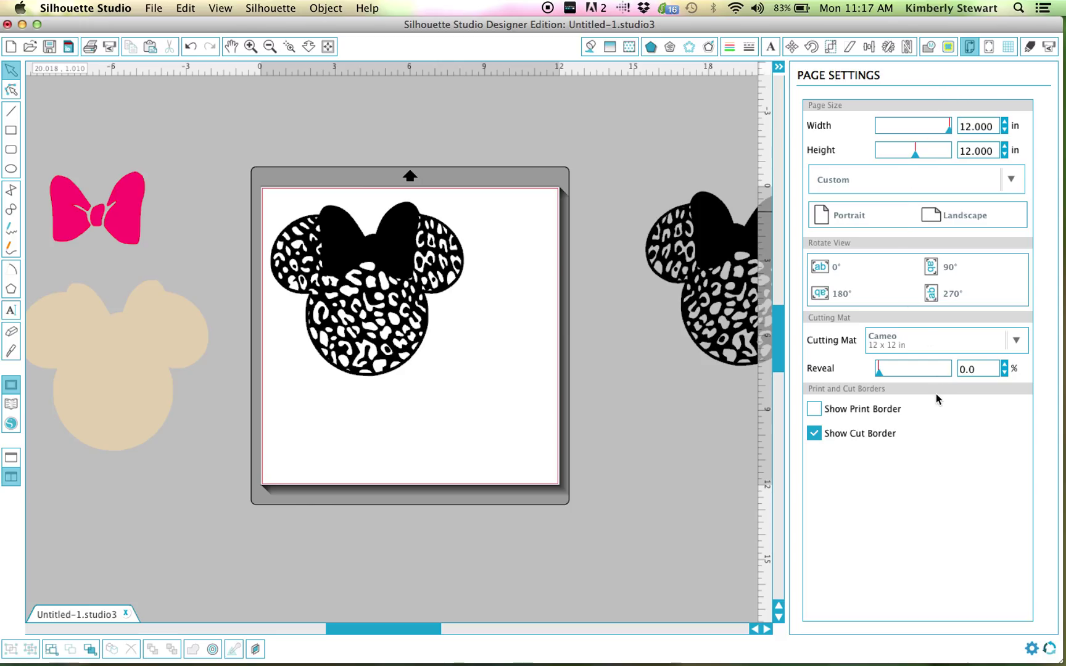
{"action": "left_click", "coordinate": [988, 48]}
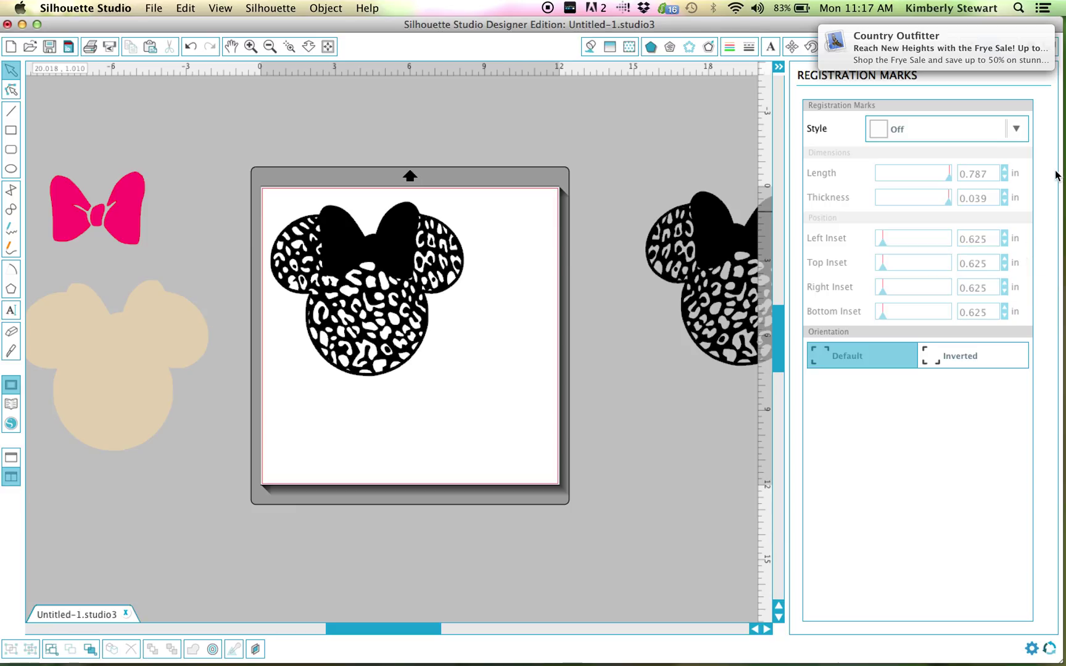
{"action": "mouse_move", "coordinate": [1049, 59]}
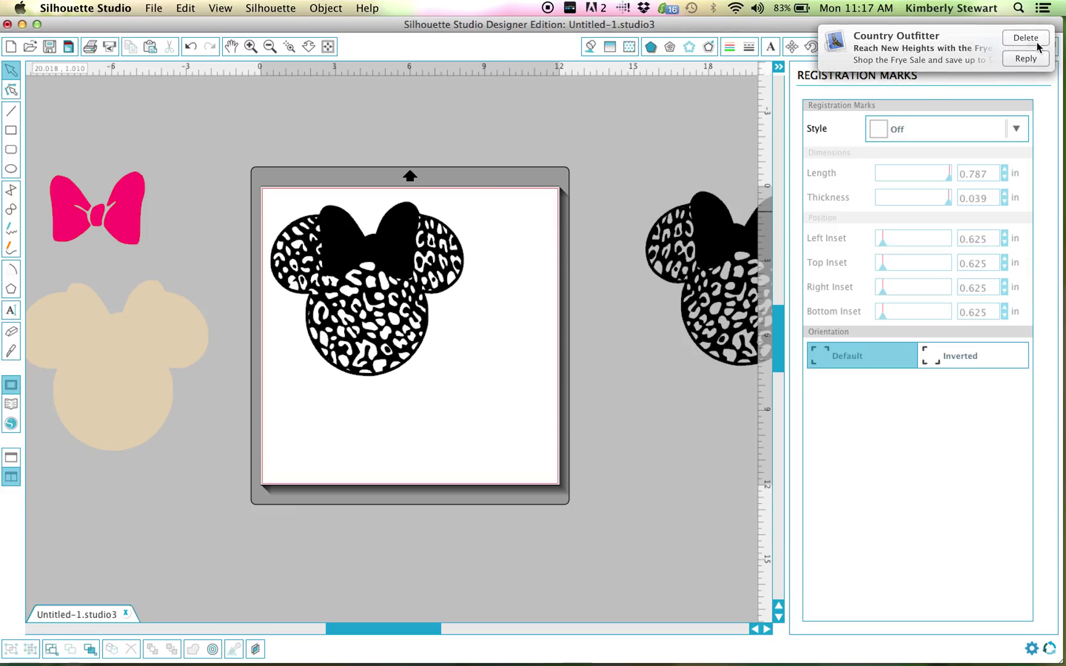
{"action": "left_click", "coordinate": [1038, 38]}
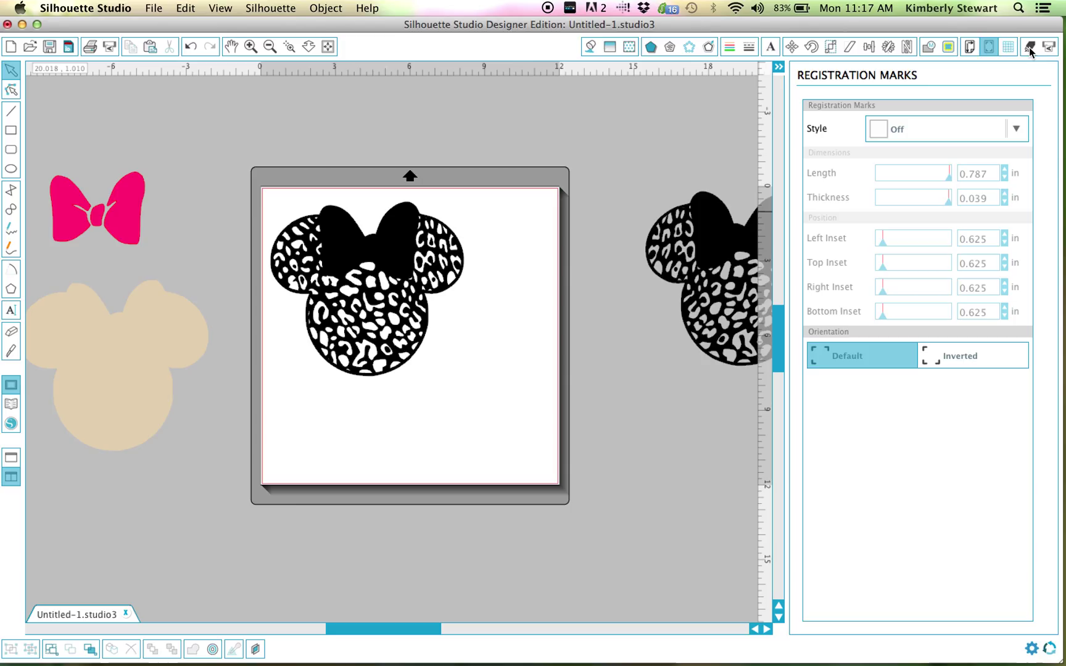
Weld the cheetah Minnie so its leopard-pattern bow becomes a solid shape.
{"action": "left_click", "coordinate": [1029, 48]}
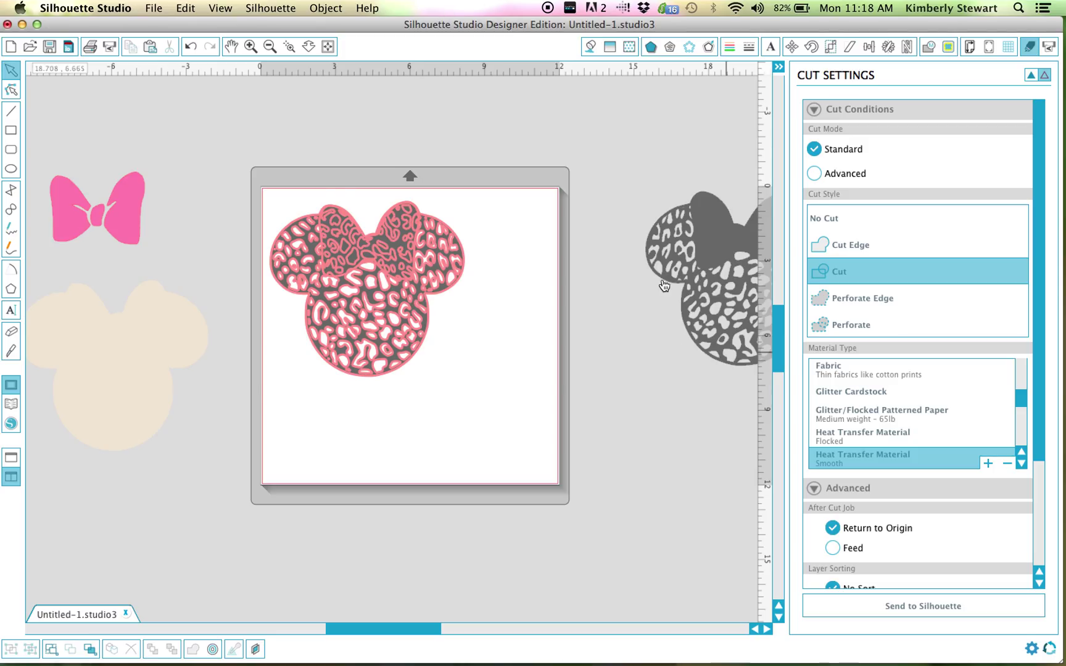
{"action": "left_click_drag", "start_coordinate": [275, 190], "coordinate": [347, 257]}
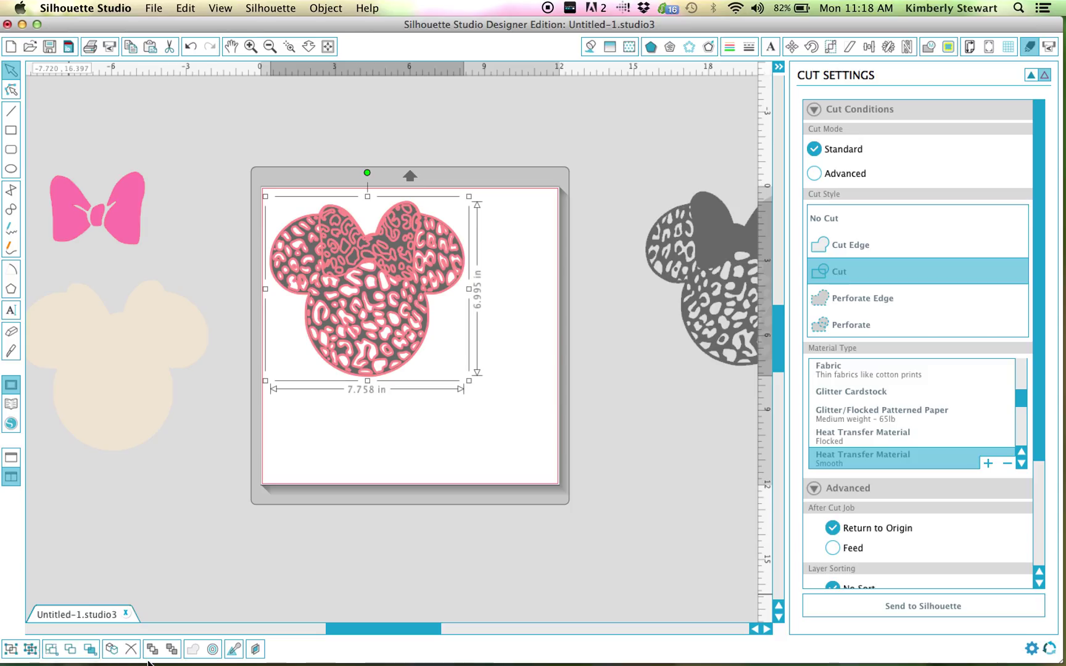
{"action": "left_click", "coordinate": [193, 649]}
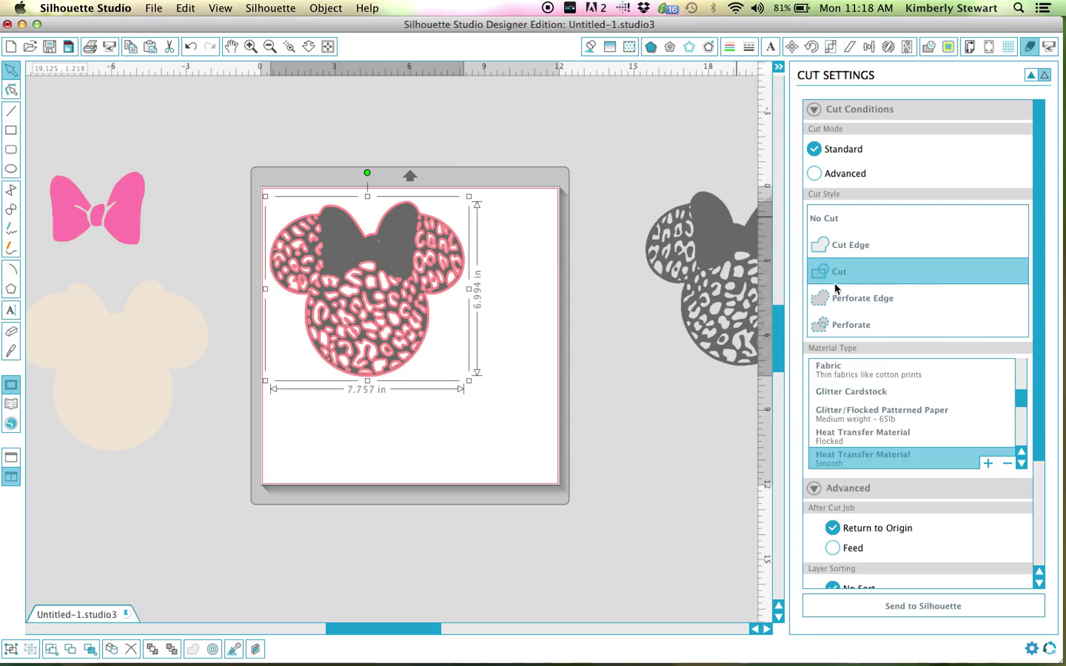
Choose Heat Transfer Material (Smooth) cut settings: ratchet blade, speed 8, thickness 4.
{"action": "scroll", "coordinate": [846, 279], "scroll_direction": "down", "scroll_amount": 5}
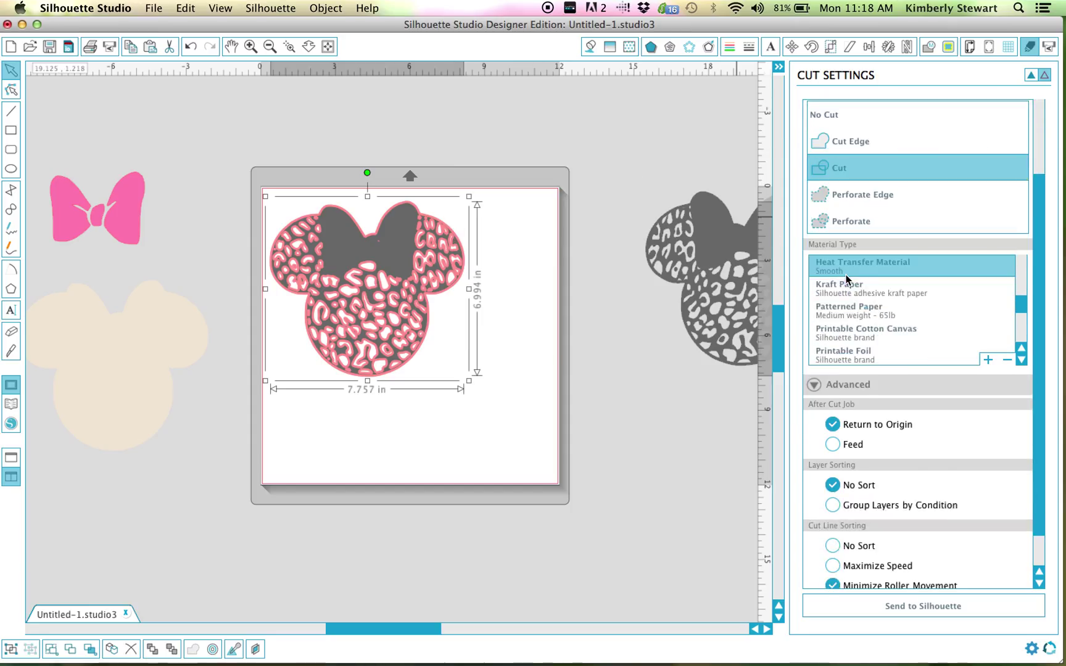
{"action": "scroll", "coordinate": [866, 314], "scroll_direction": "up", "scroll_amount": 4}
{"action": "scroll", "coordinate": [867, 314], "scroll_direction": "down", "scroll_amount": 2}
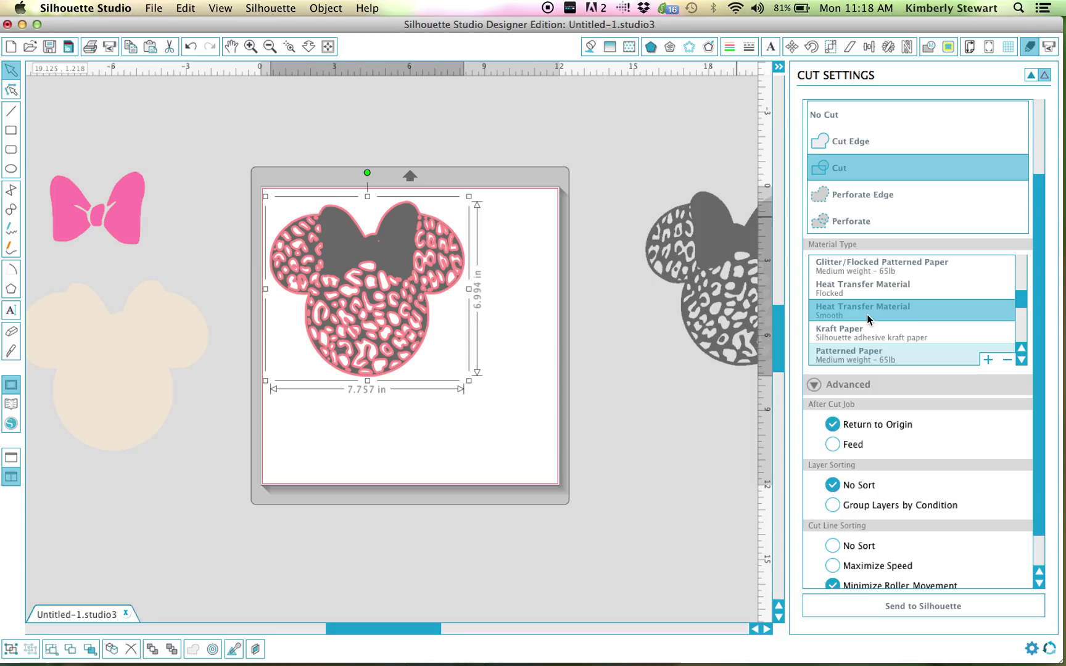
{"action": "left_click", "coordinate": [852, 312]}
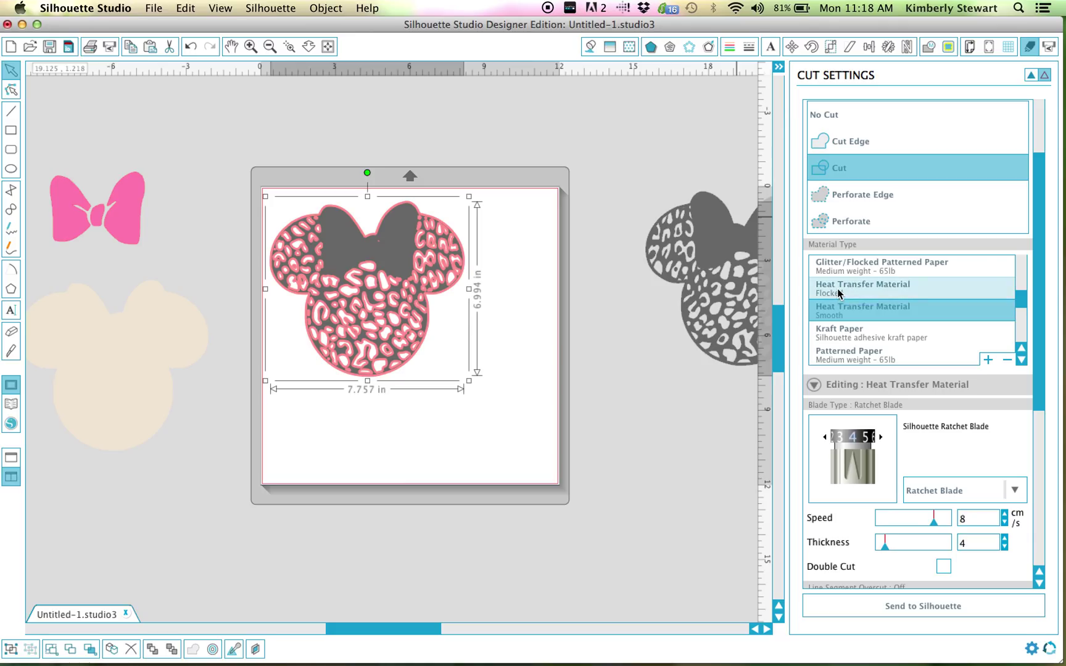
{"action": "scroll", "coordinate": [839, 320], "scroll_direction": "down", "scroll_amount": 5}
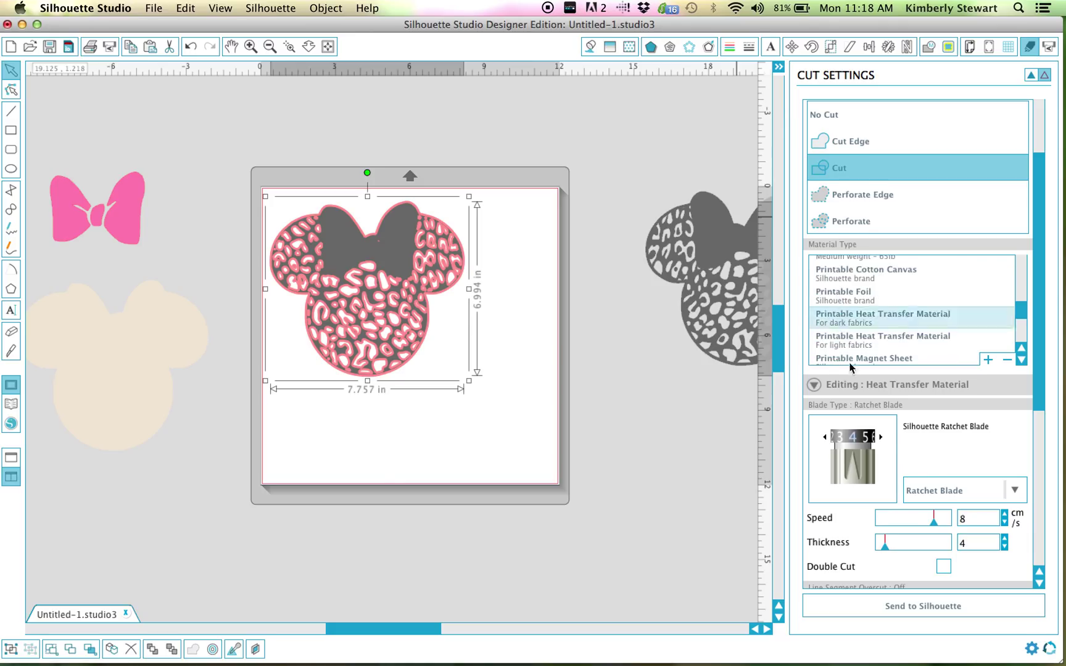
{"action": "scroll", "coordinate": [887, 438], "scroll_direction": "down", "scroll_amount": 5}
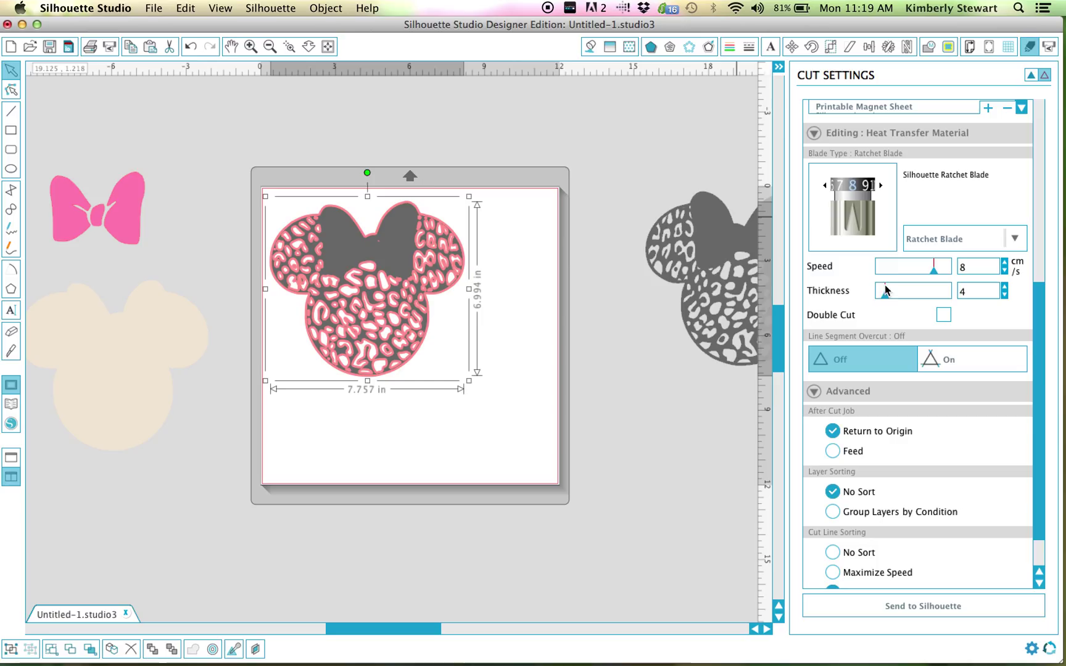
{"action": "scroll", "coordinate": [947, 185], "scroll_direction": "up", "scroll_amount": 10}
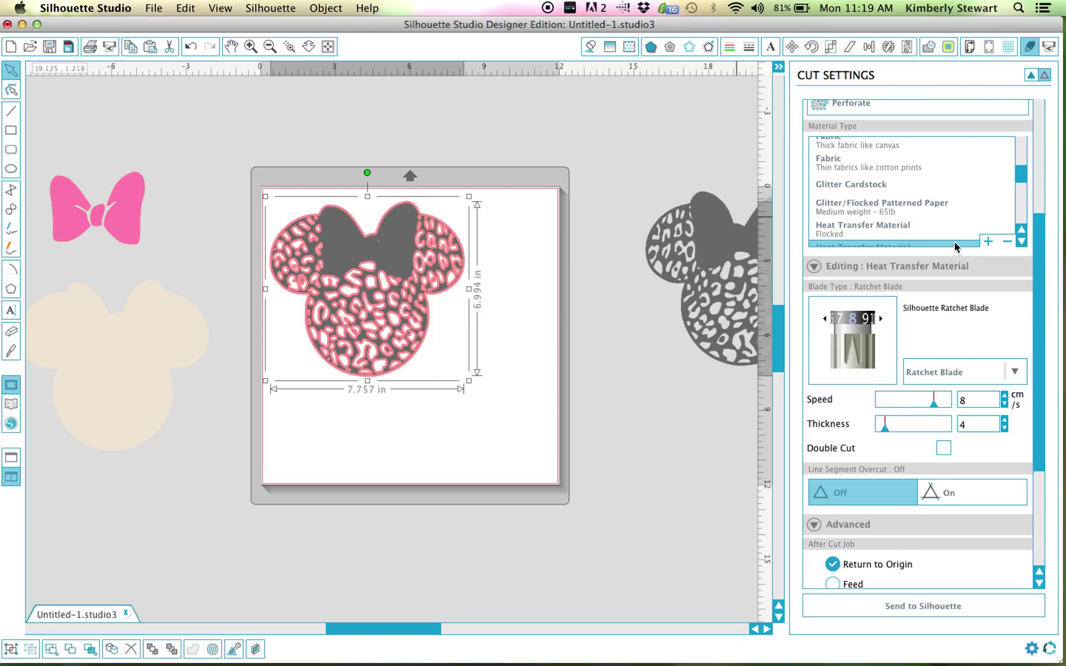
{"action": "scroll", "coordinate": [921, 201], "scroll_direction": "down", "scroll_amount": 2}
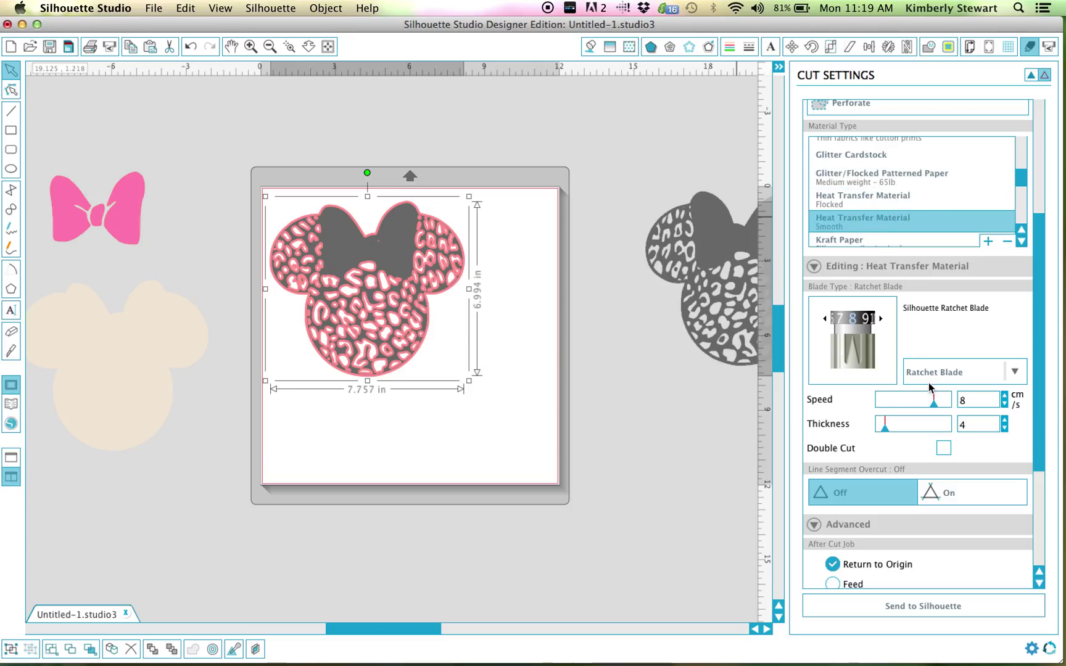
Lower the ratchet blade depth and set the mat to Feed after the cut job.
{"action": "left_click", "coordinate": [823, 320]}
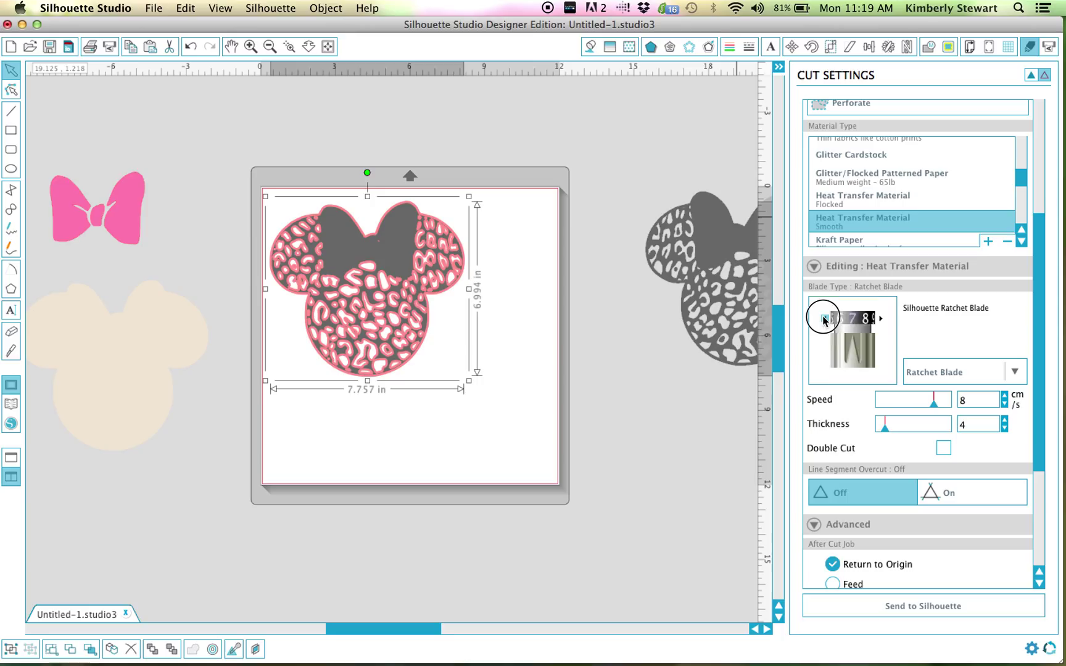
{"action": "left_click", "coordinate": [824, 319]}
{"action": "left_click", "coordinate": [824, 320]}
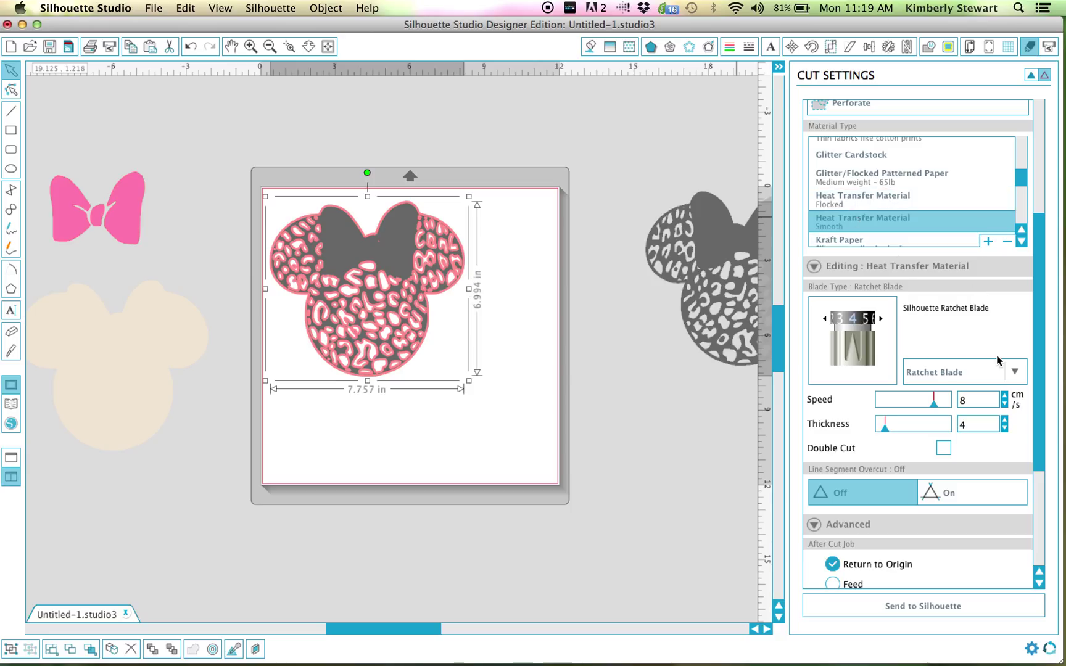
{"action": "left_click", "coordinate": [1015, 373]}
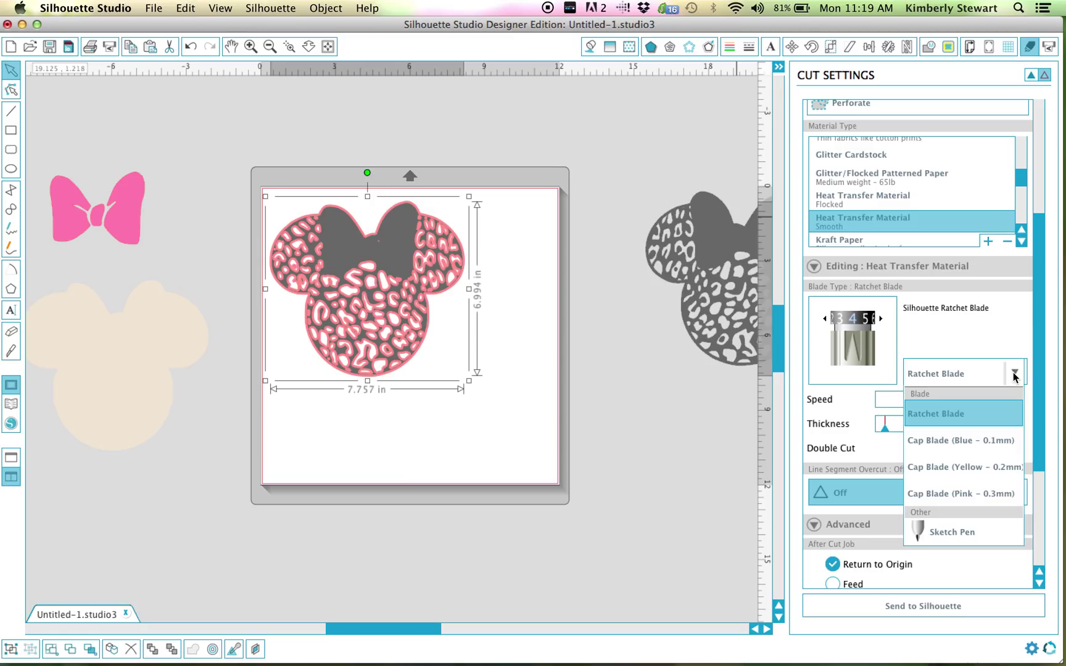
{"action": "scroll", "coordinate": [968, 505], "scroll_direction": "down", "scroll_amount": 5}
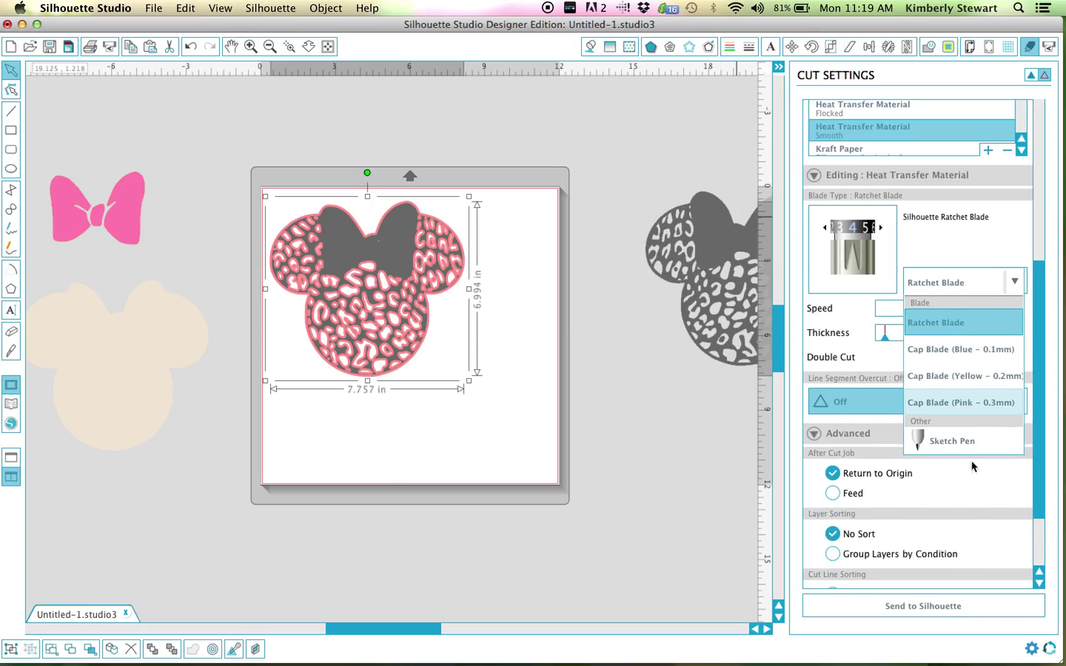
{"action": "left_click", "coordinate": [1010, 285]}
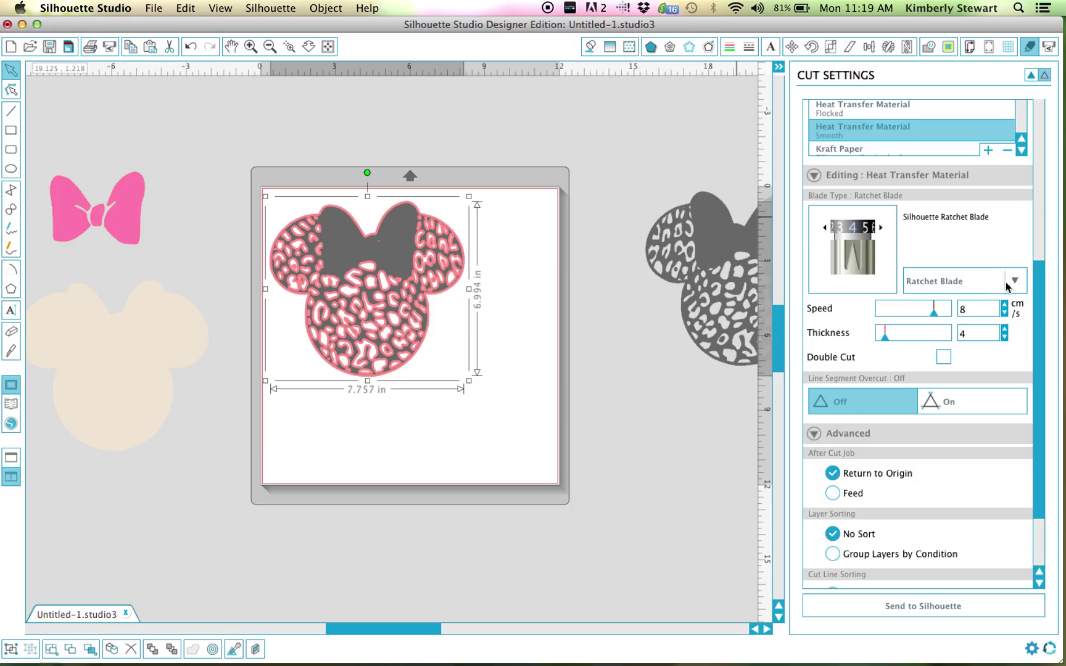
{"action": "left_click", "coordinate": [1012, 283]}
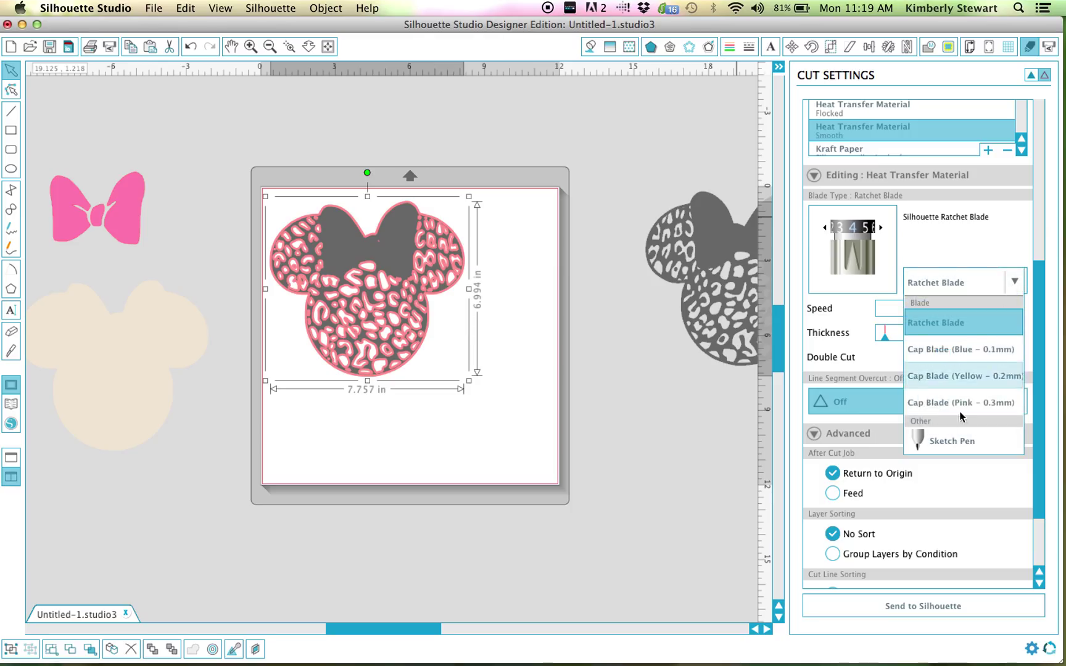
{"action": "left_click", "coordinate": [985, 494]}
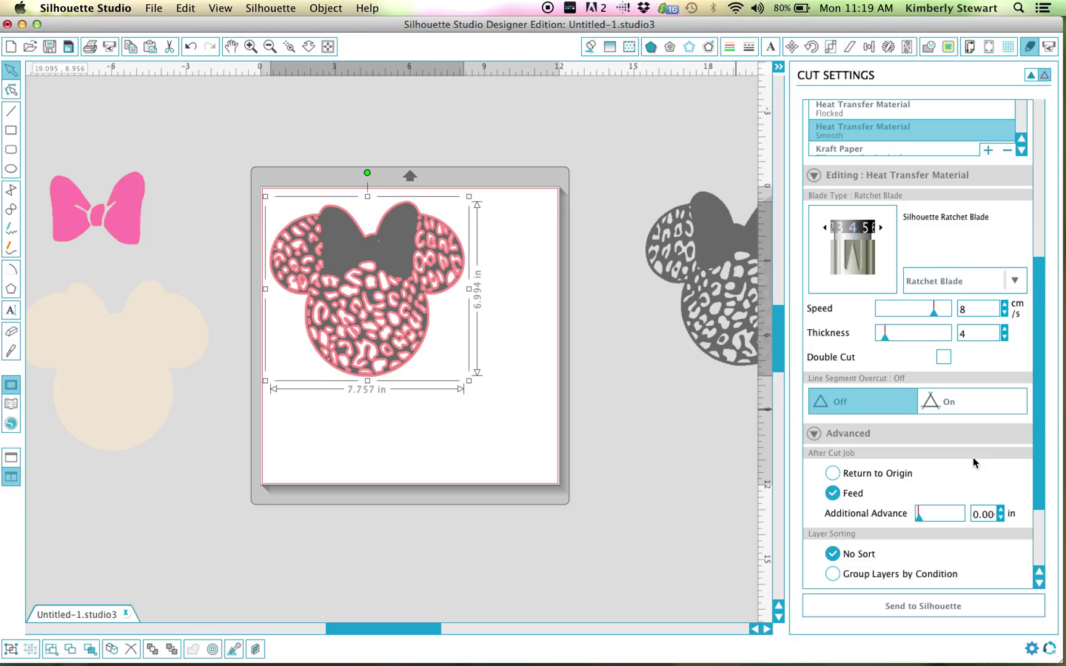
Review the remaining cut options: No Sort, Minimize Roller Movement, Sort Interior Contours First.
{"action": "scroll", "coordinate": [973, 457], "scroll_direction": "down", "scroll_amount": 3}
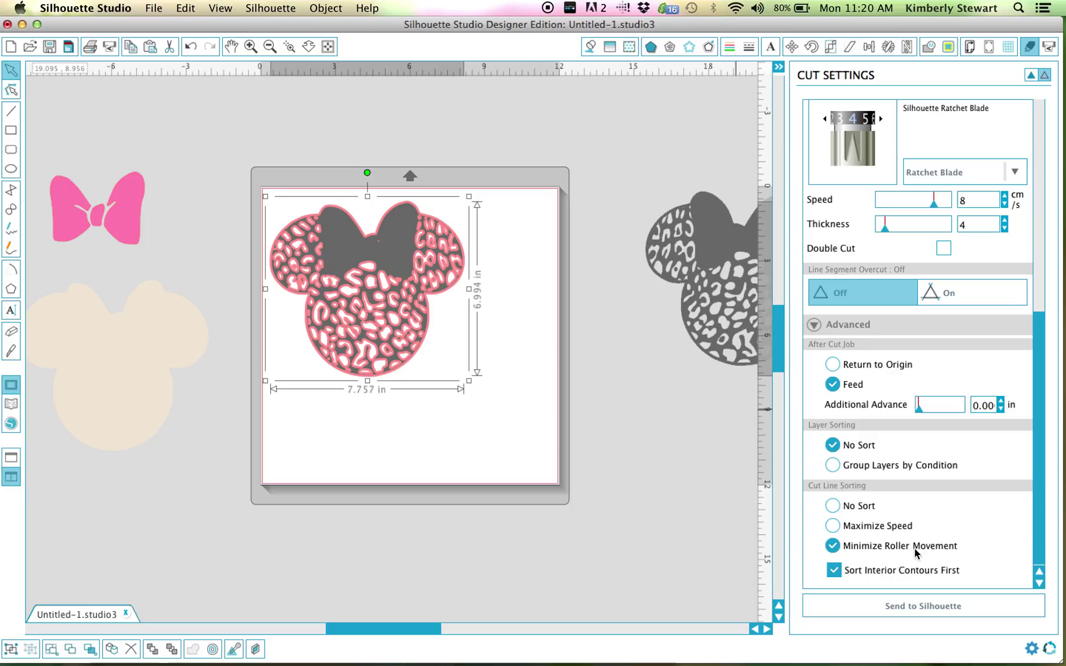
{"action": "mouse_move", "coordinate": [907, 549]}
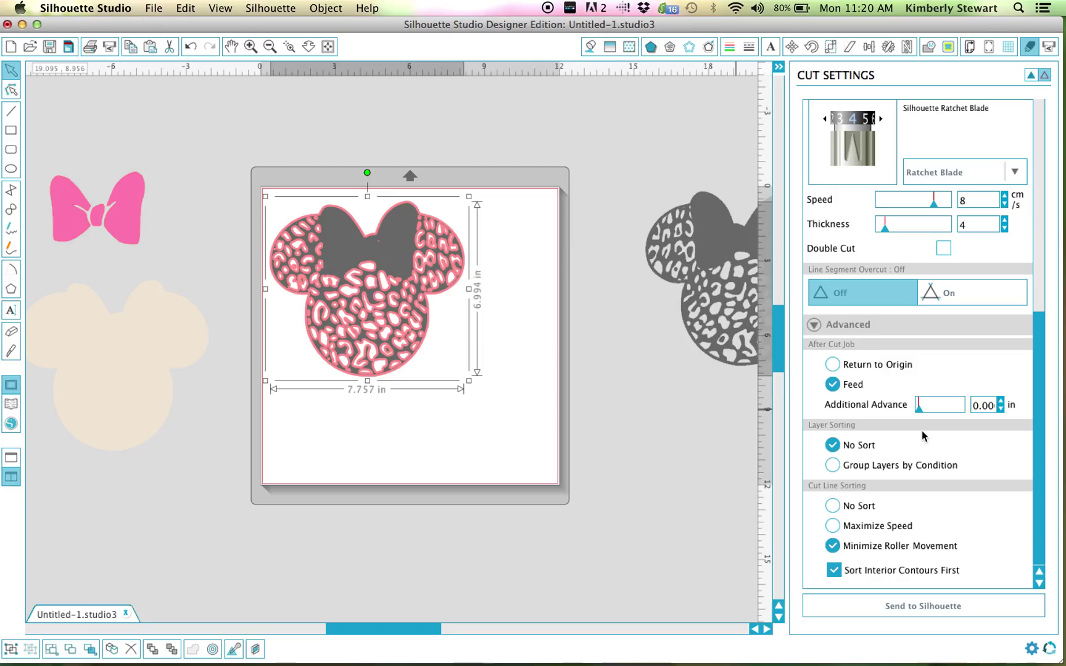
{"action": "scroll", "coordinate": [903, 322], "scroll_direction": "up", "scroll_amount": 5}
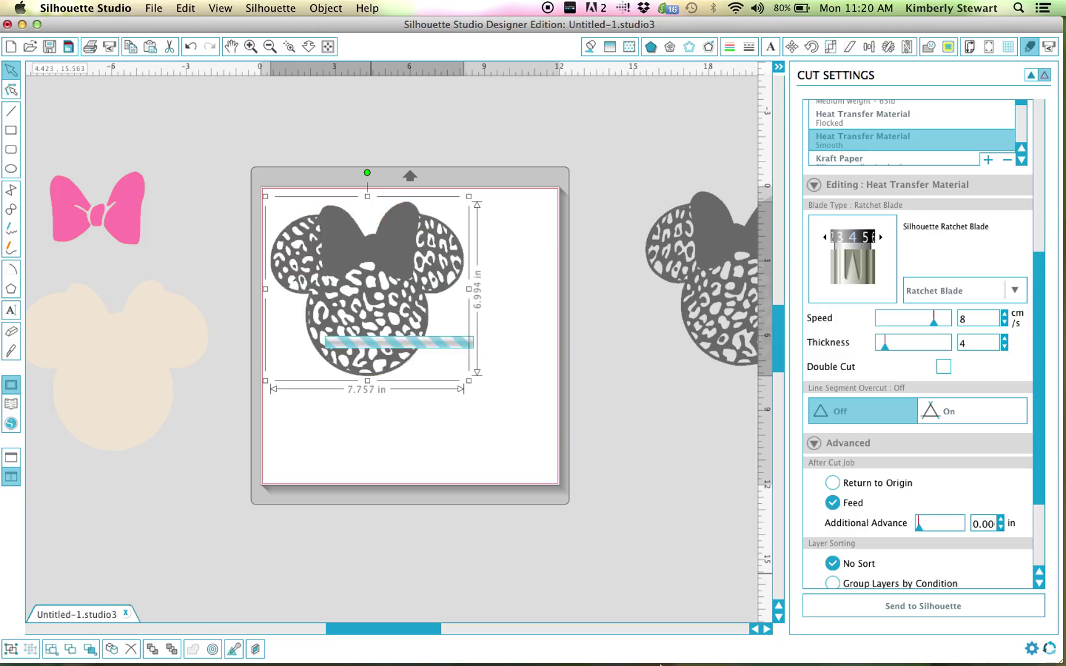
Send the leopard Minnie to the Cameo and nudge it slightly on the mat.
{"action": "left_click", "coordinate": [904, 606]}
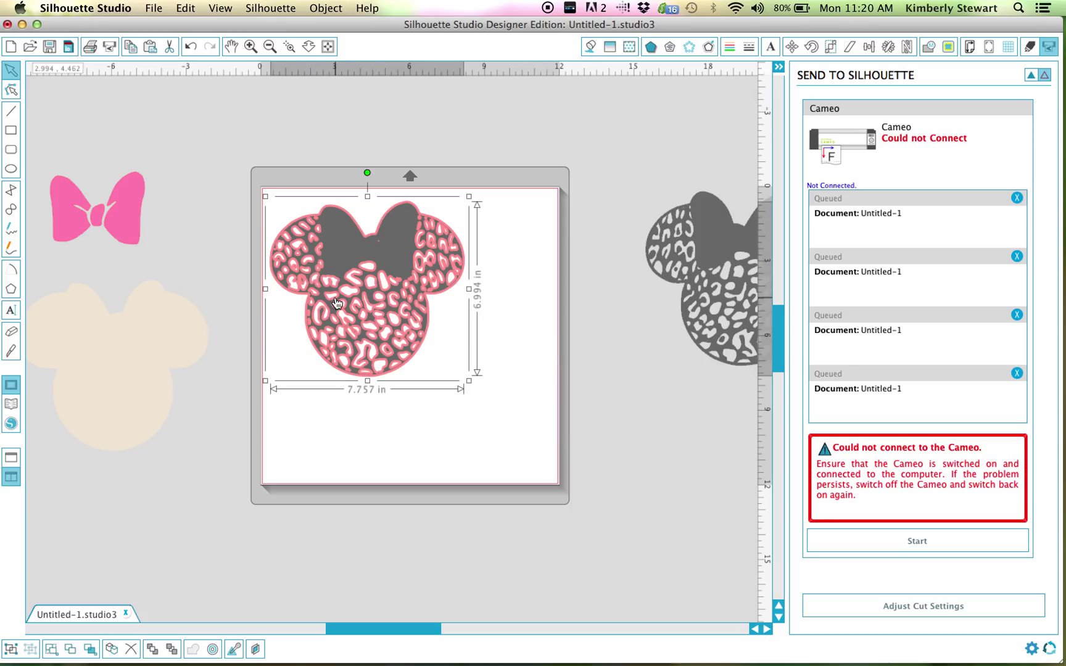
{"action": "mouse_move", "coordinate": [337, 303]}
{"action": "left_mouse_down"}
{"action": "mouse_move", "coordinate": [330, 25]}
{"action": "mouse_move", "coordinate": [347, 310]}
{"action": "left_mouse_up"}
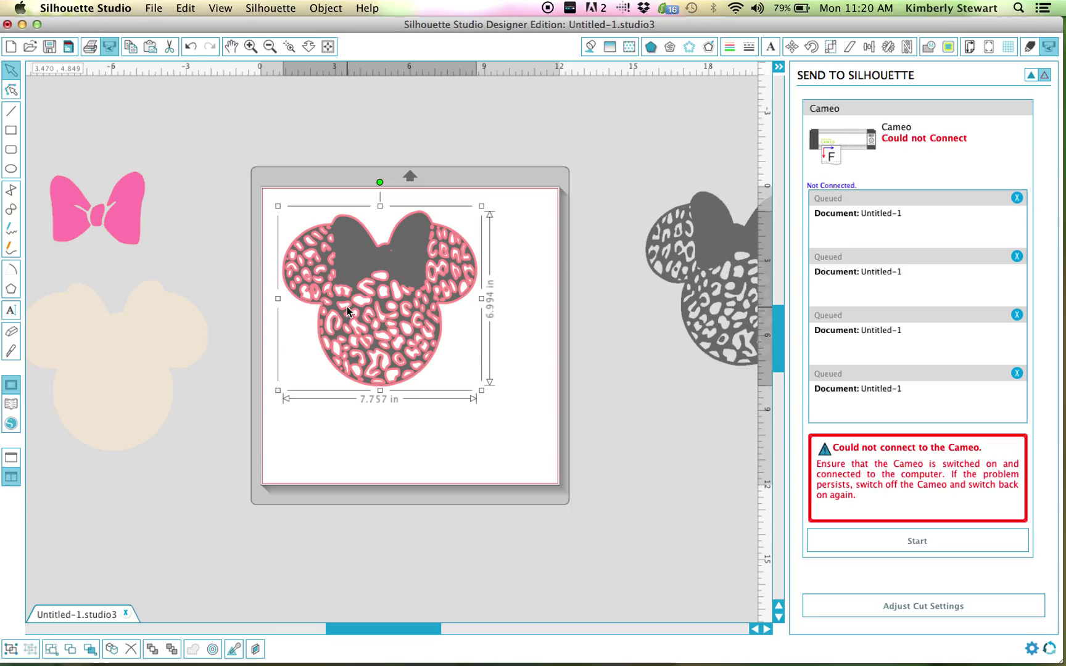
Delete the leopard Minnie and move the tan Minnie base onto the mat.
{"action": "key", "text": "Delete"}
{"action": "scroll", "coordinate": [347, 311], "scroll_direction": "right", "scroll_amount": 6}
{"action": "scroll", "coordinate": [347, 312], "scroll_direction": "down", "scroll_amount": 2}
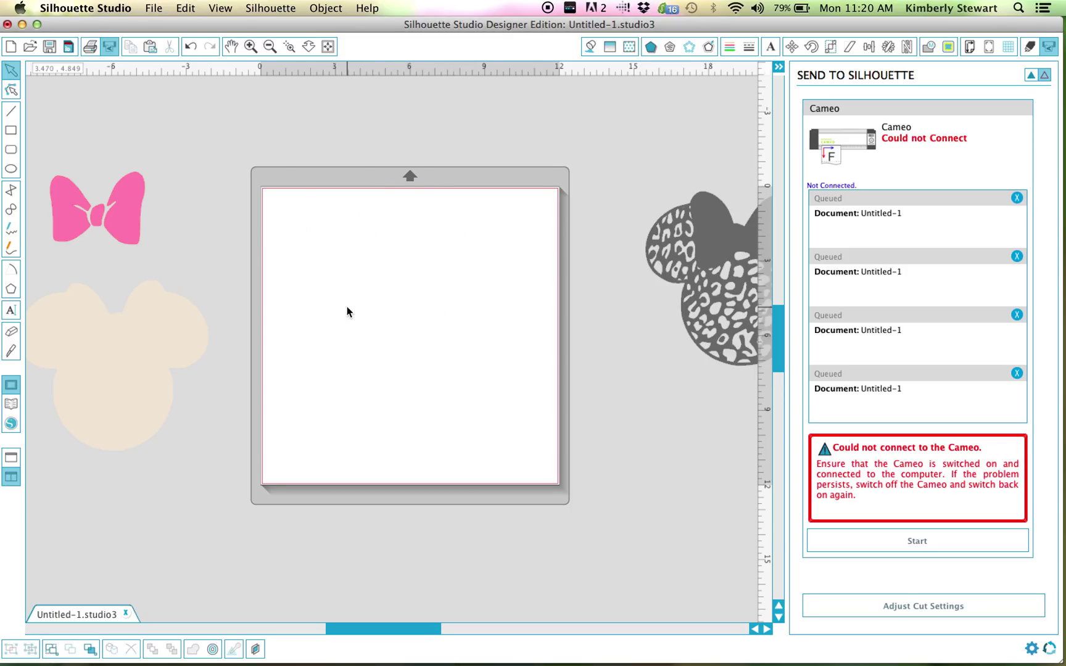
{"action": "scroll", "coordinate": [344, 305], "scroll_direction": "right", "scroll_amount": 6}
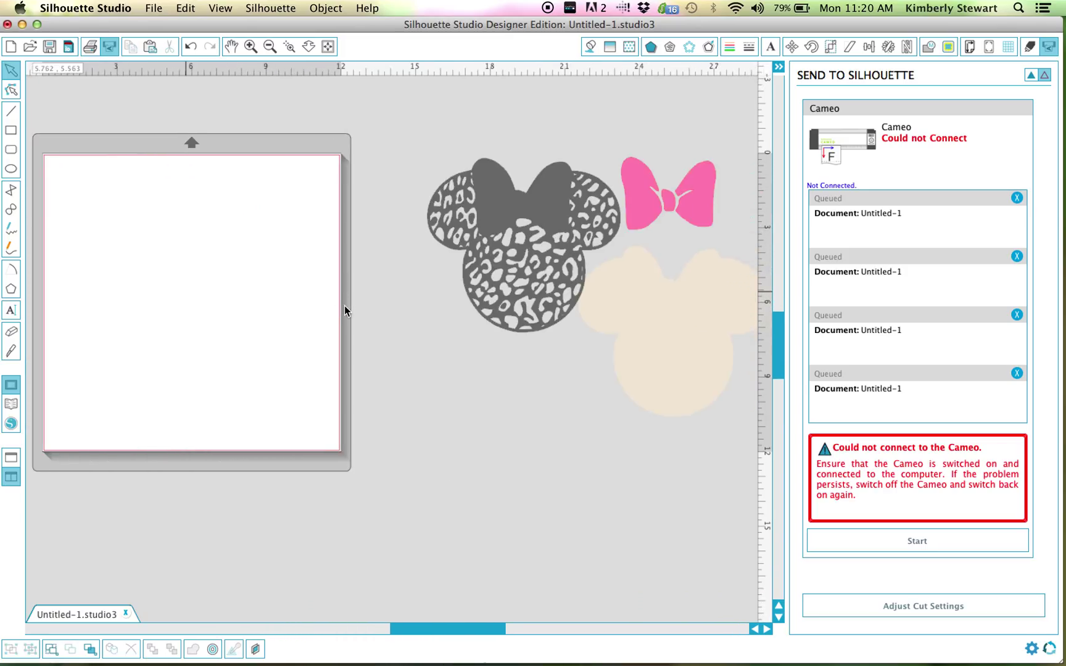
{"action": "scroll", "coordinate": [344, 305], "scroll_direction": "left", "scroll_amount": 12}
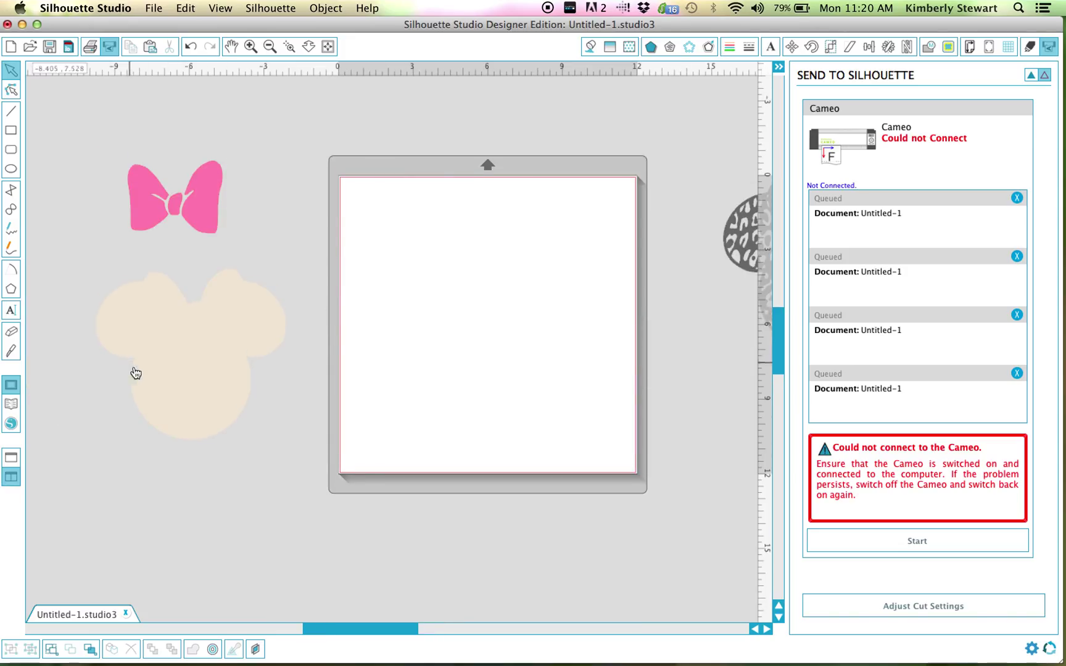
{"action": "left_click_drag", "start_coordinate": [133, 374], "coordinate": [412, 300]}
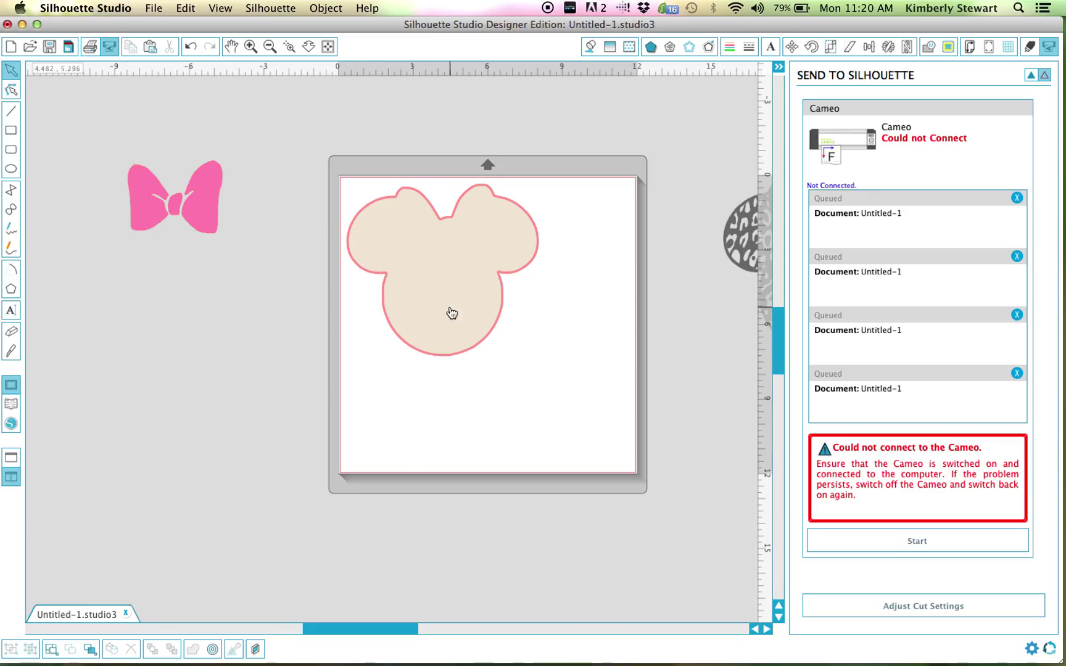
Set the tan base to cut Heat Transfer Material (Smooth) at speed 8, thickness 4.
{"action": "left_click", "coordinate": [1030, 46]}
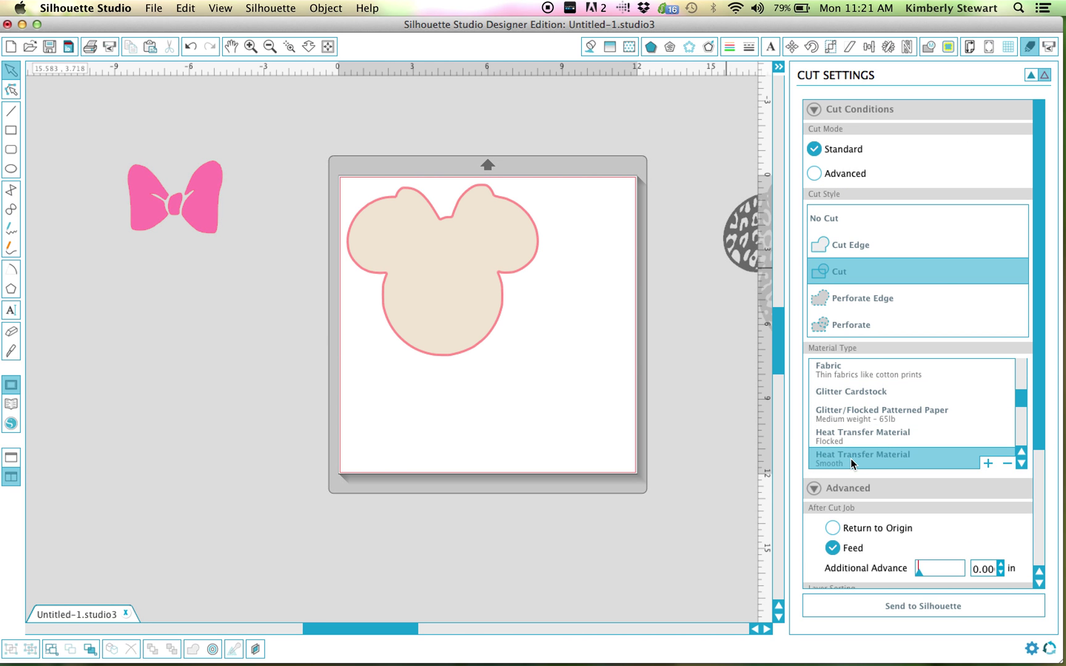
{"action": "left_click", "coordinate": [850, 458]}
{"action": "scroll", "coordinate": [850, 457], "scroll_direction": "down", "scroll_amount": 3}
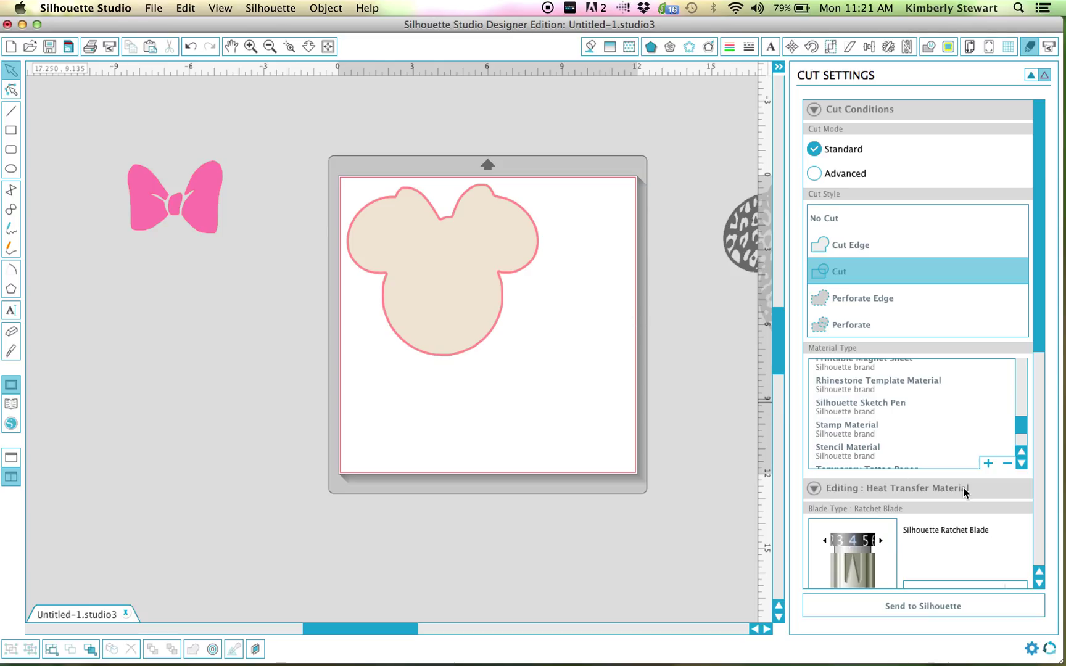
{"action": "scroll", "coordinate": [963, 487], "scroll_direction": "down", "scroll_amount": 5}
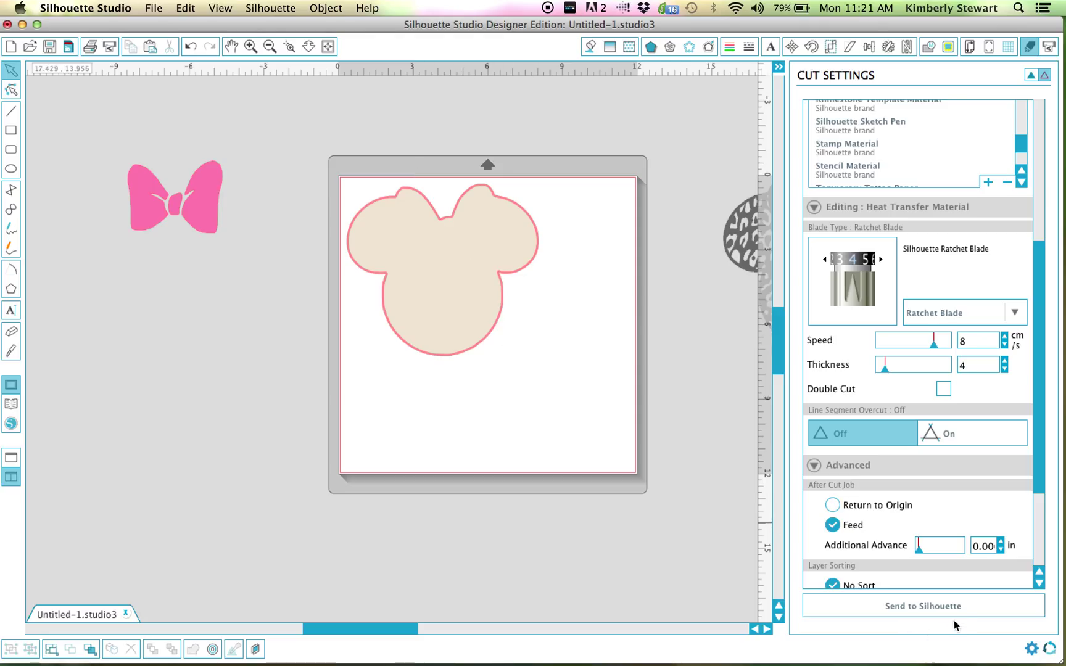
Delete the tan Minnie from the mat and move the pink bow onto the mat's upper left.
{"action": "left_click", "coordinate": [459, 283]}
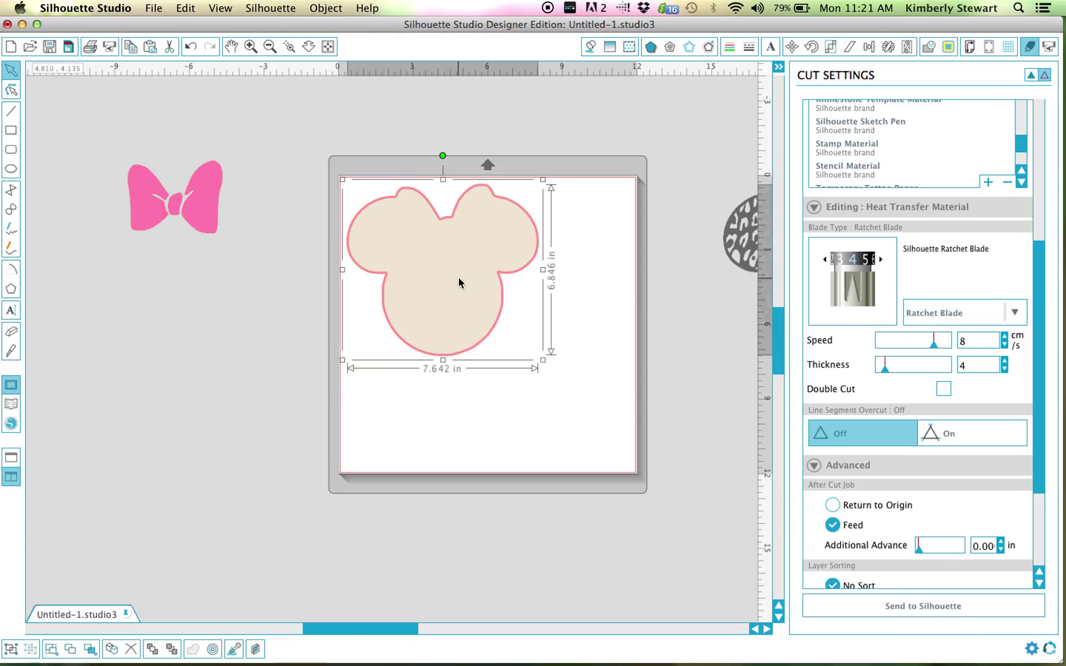
{"action": "key", "text": "Delete"}
{"action": "left_click", "coordinate": [126, 208]}
{"action": "left_click_drag", "start_coordinate": [126, 208], "coordinate": [370, 237]}
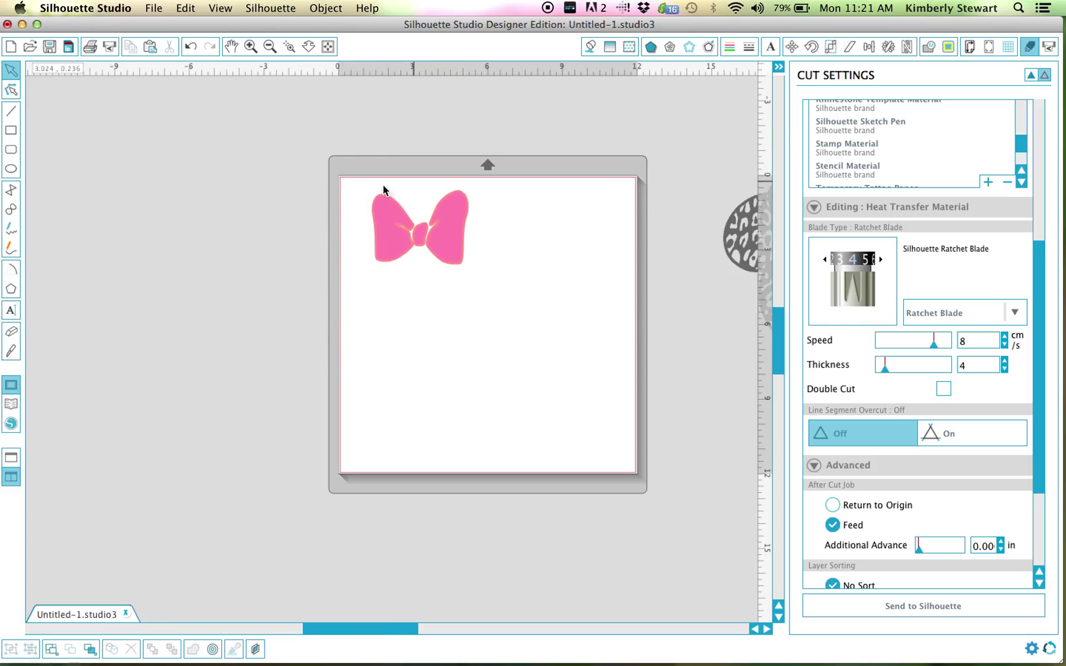
{"action": "left_click", "coordinate": [397, 241]}
{"action": "left_click_drag", "start_coordinate": [397, 241], "coordinate": [380, 233]}
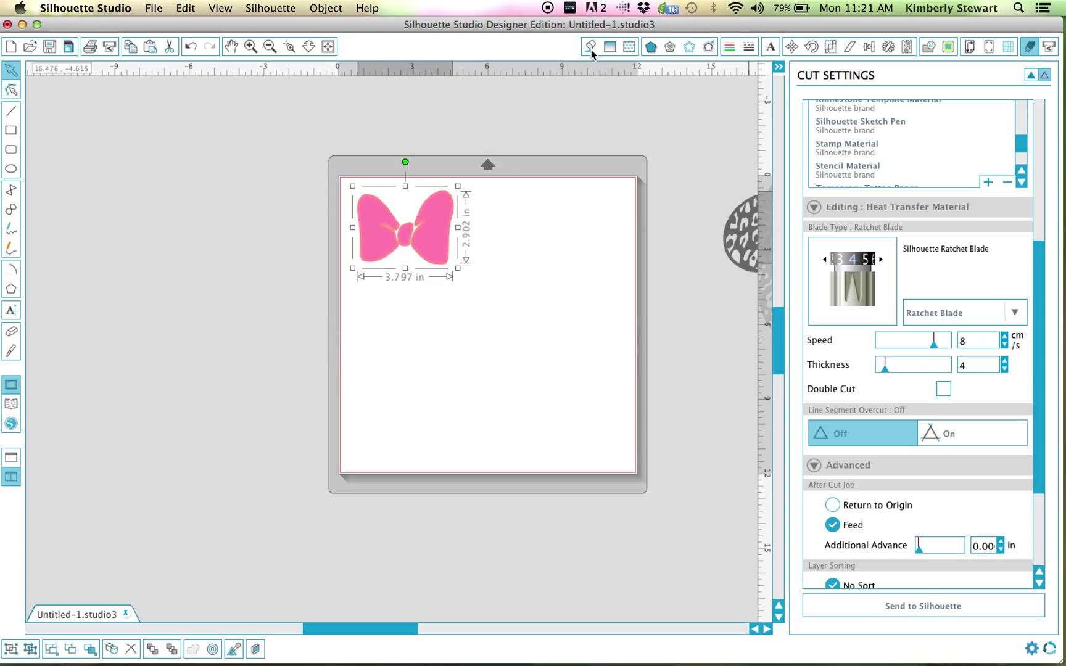
Fill the bow black and set its cut material to Heat Transfer Material Smooth.
{"action": "left_click", "coordinate": [590, 50]}
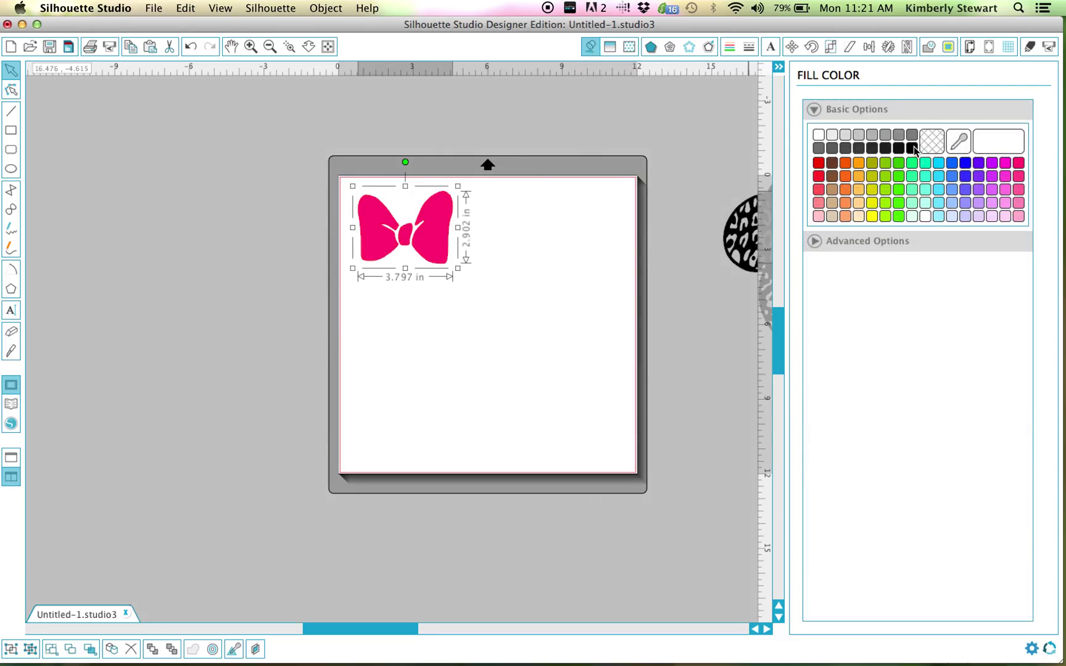
{"action": "left_click", "coordinate": [913, 148]}
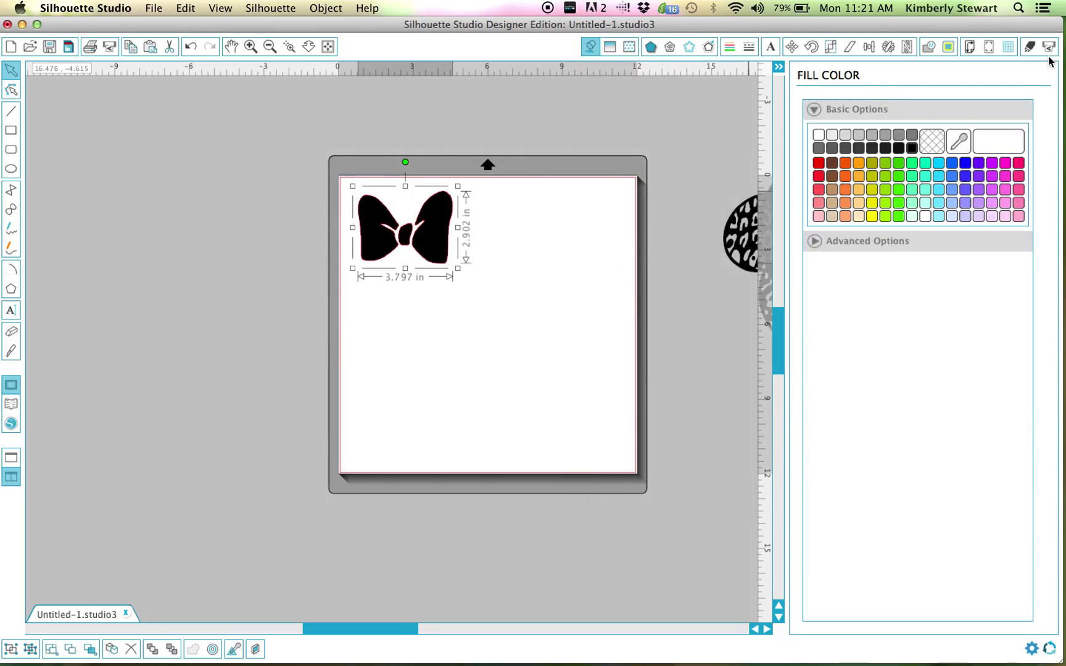
{"action": "left_click", "coordinate": [1029, 48]}
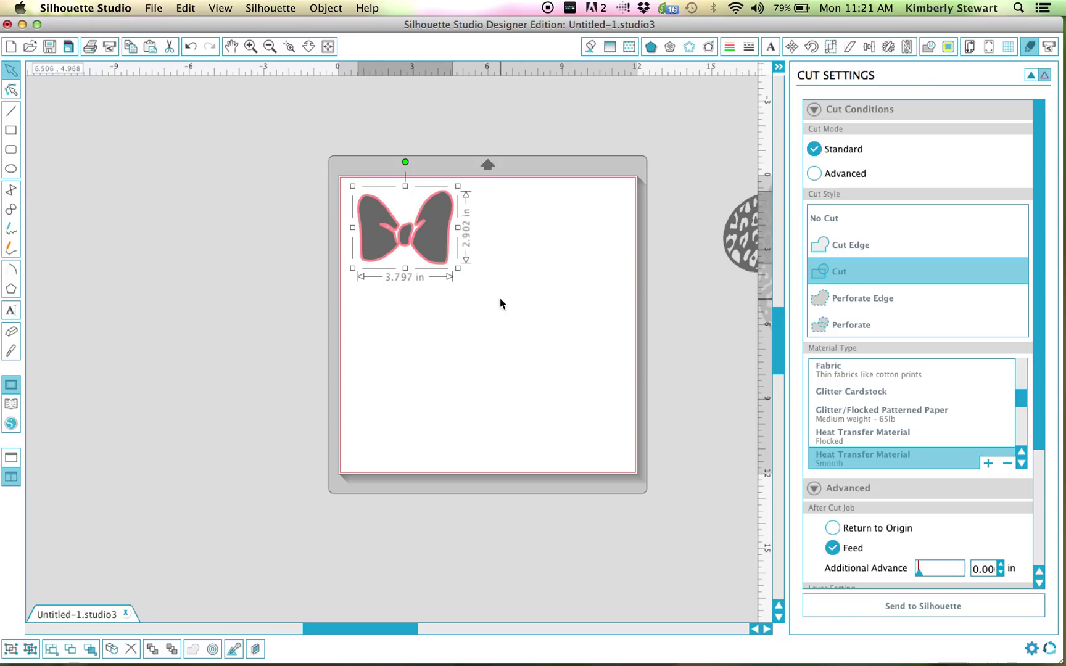
{"action": "scroll", "coordinate": [966, 439], "scroll_direction": "down", "scroll_amount": 10}
{"action": "scroll", "coordinate": [966, 435], "scroll_direction": "up", "scroll_amount": 8}
{"action": "left_click", "coordinate": [966, 430]}
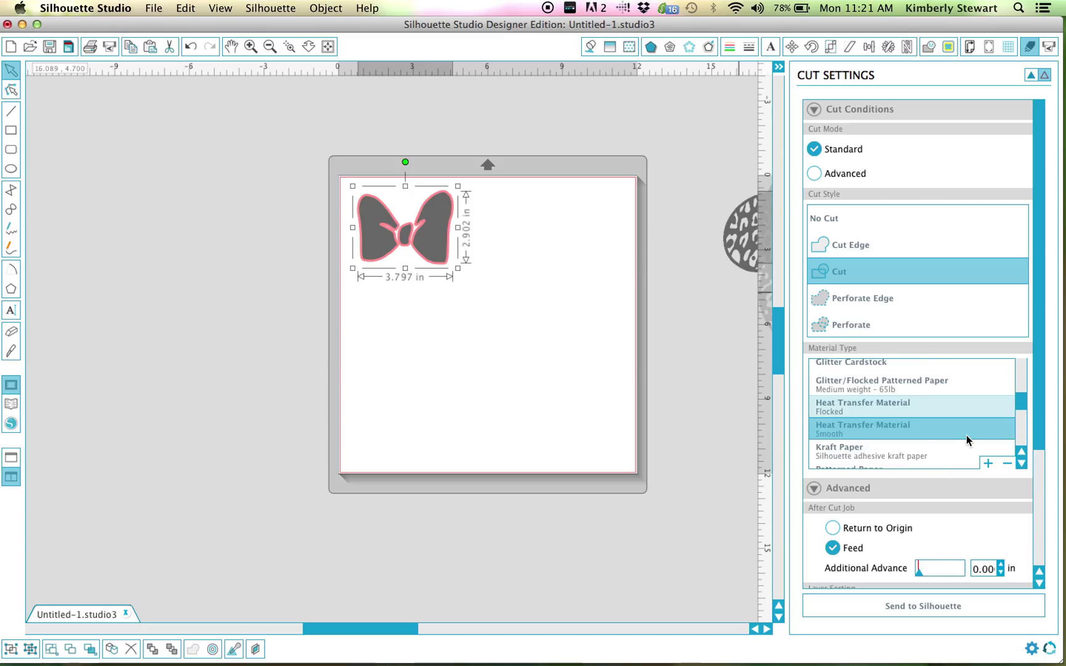
Delete the bow from the mat, leaving it empty.
{"action": "left_click", "coordinate": [553, 364]}
{"action": "left_click", "coordinate": [440, 239]}
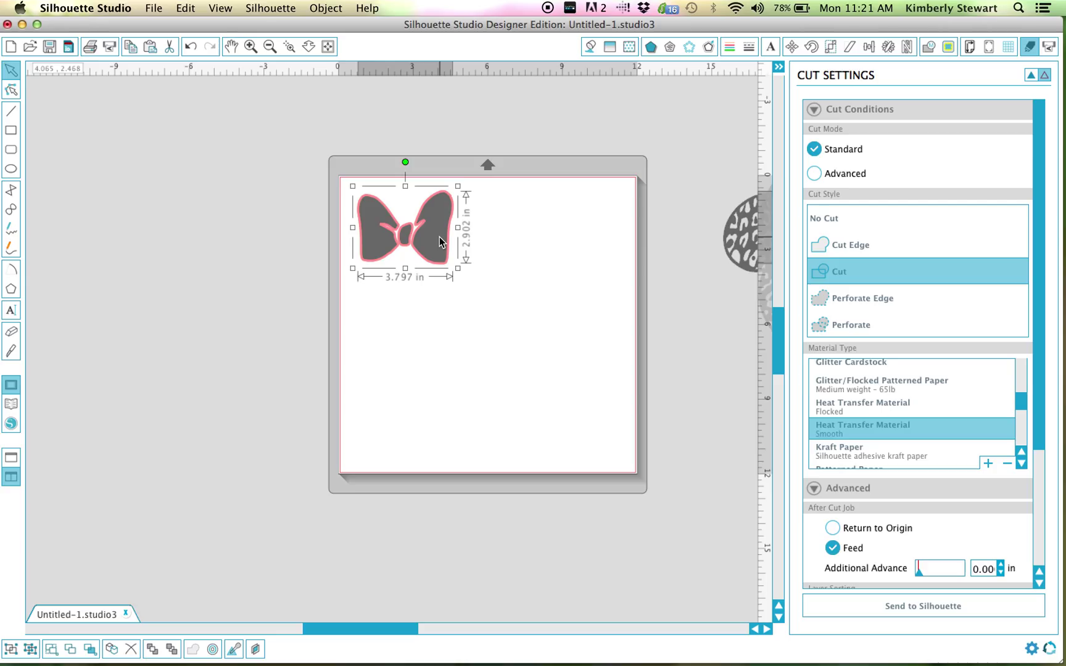
{"action": "key", "text": "Delete"}
Locate the tan Minnie base off the mat, move it back onto the mat, and bring up the fill colours.
{"action": "scroll", "coordinate": [438, 236], "scroll_direction": "right", "scroll_amount": 10}
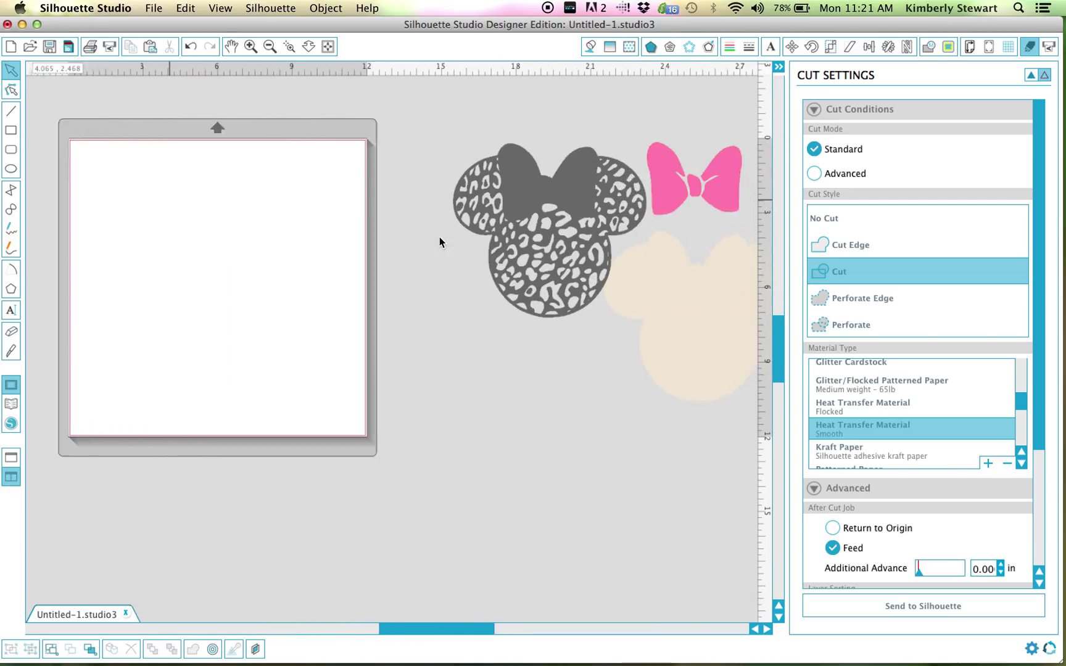
{"action": "scroll", "coordinate": [439, 236], "scroll_direction": "up", "scroll_amount": 3}
{"action": "scroll", "coordinate": [439, 236], "scroll_direction": "left", "scroll_amount": 3}
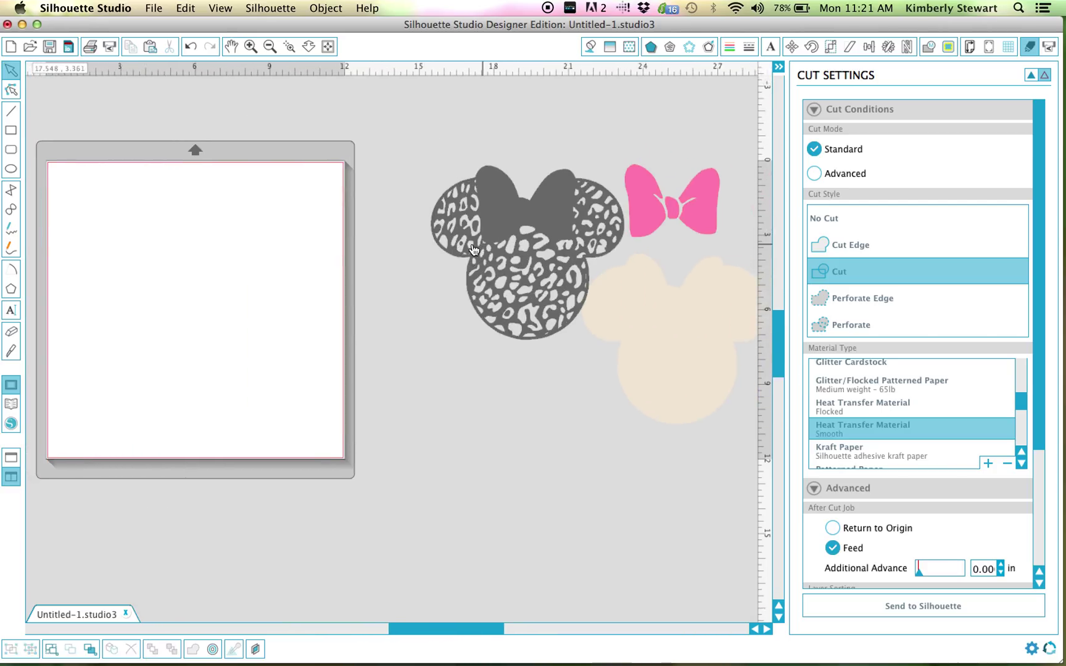
{"action": "scroll", "coordinate": [553, 264], "scroll_direction": "left", "scroll_amount": 2}
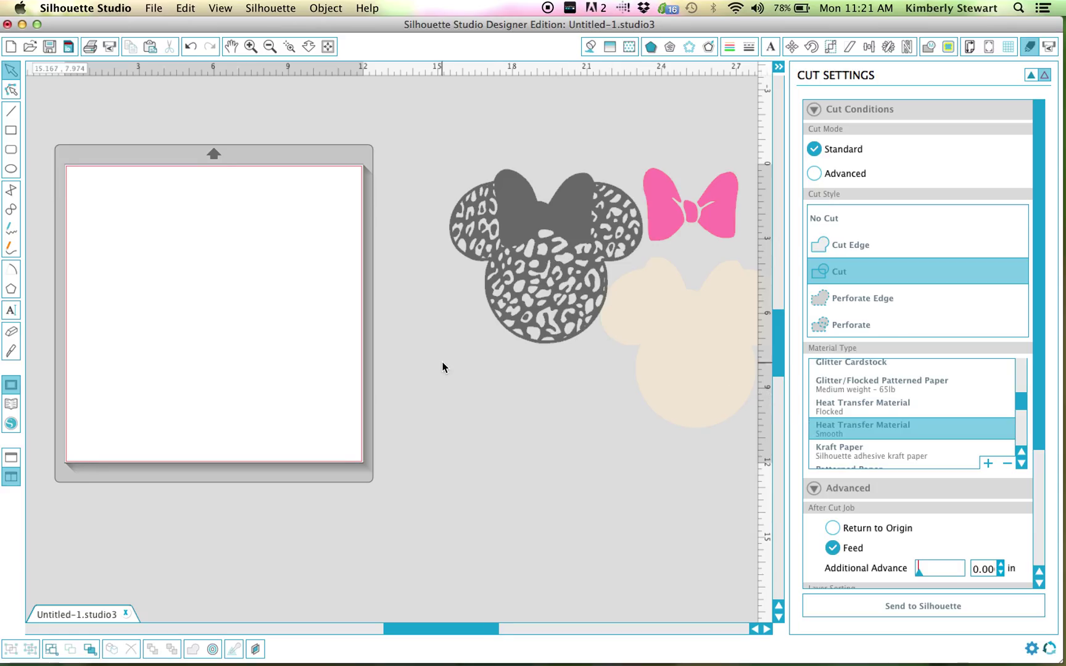
{"action": "scroll", "coordinate": [443, 367], "scroll_direction": "left", "scroll_amount": 4}
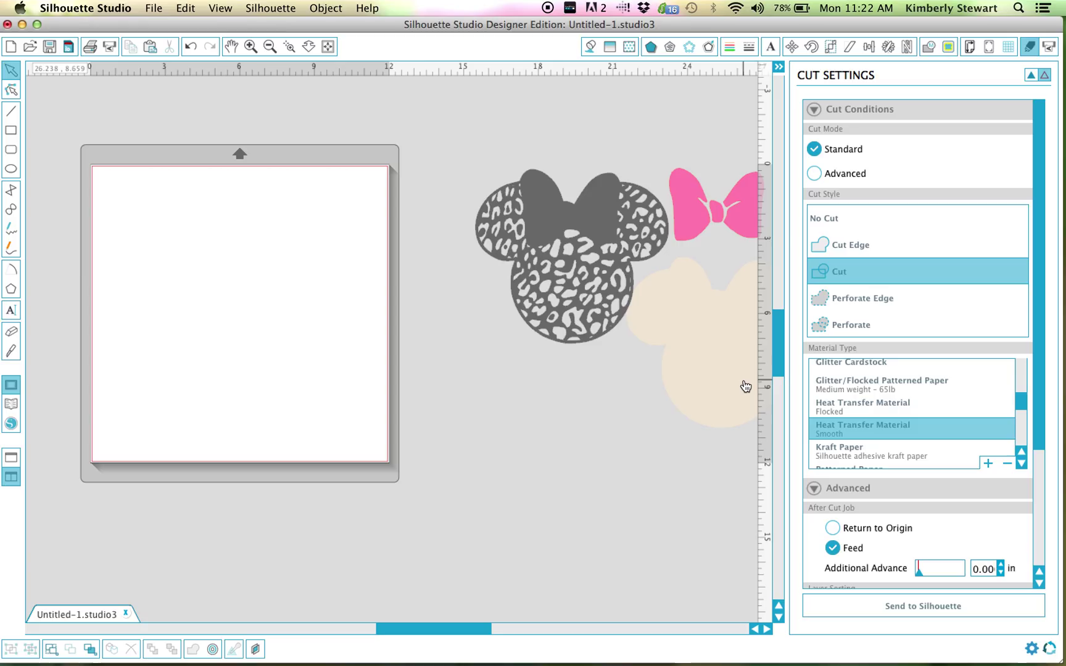
{"action": "left_click", "coordinate": [711, 385]}
{"action": "left_click_drag", "start_coordinate": [711, 385], "coordinate": [230, 335]}
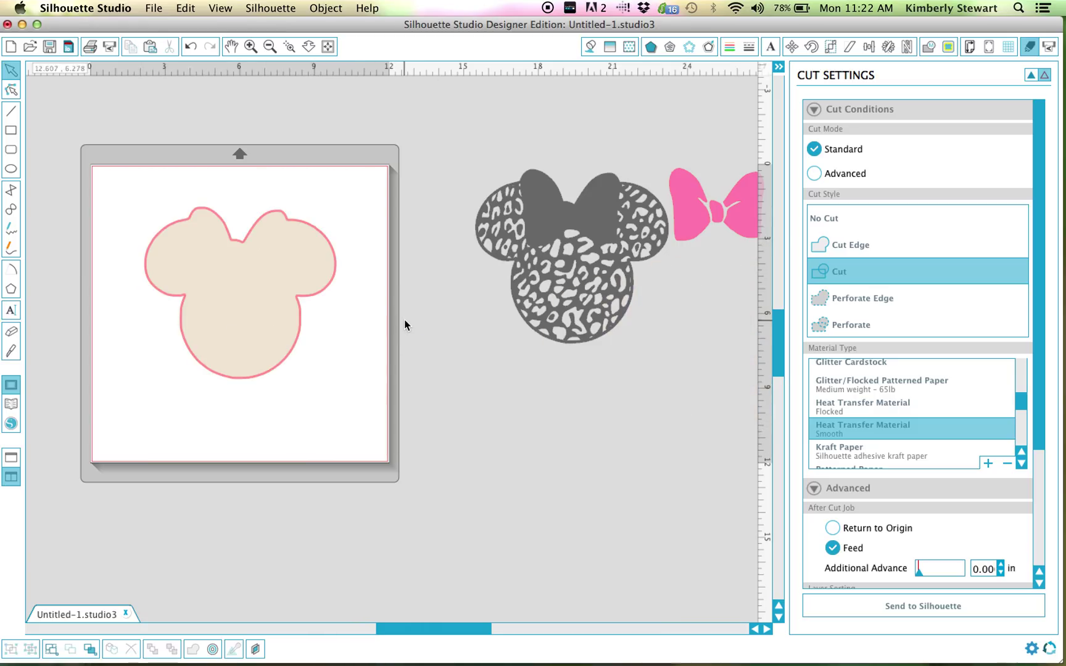
{"action": "scroll", "coordinate": [404, 319], "scroll_direction": "left", "scroll_amount": 3}
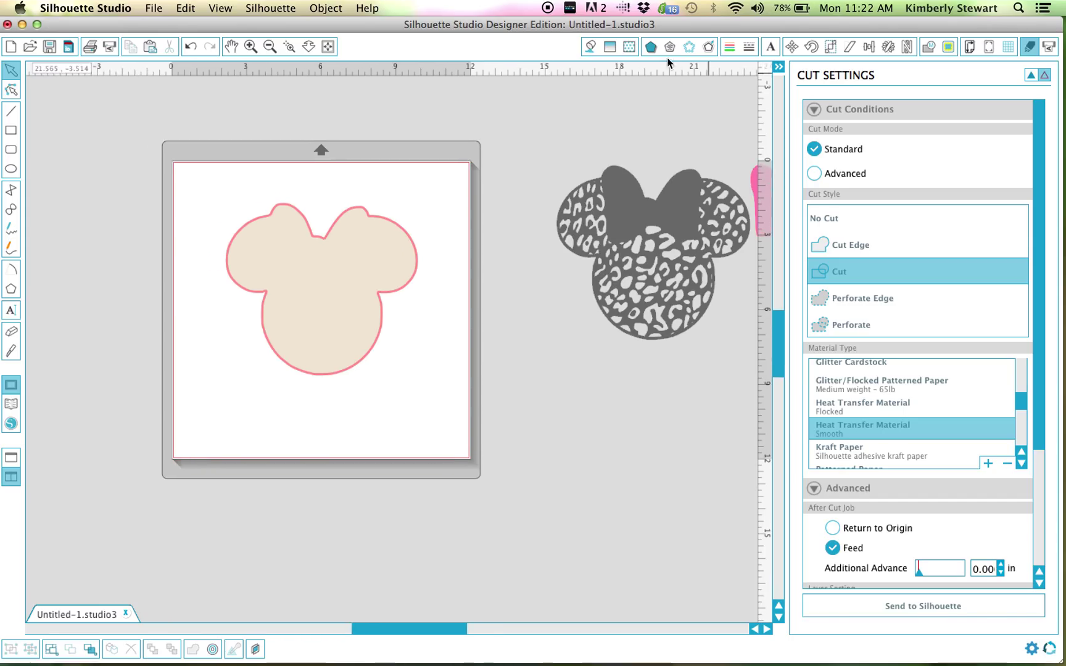
{"action": "left_click", "coordinate": [590, 47]}
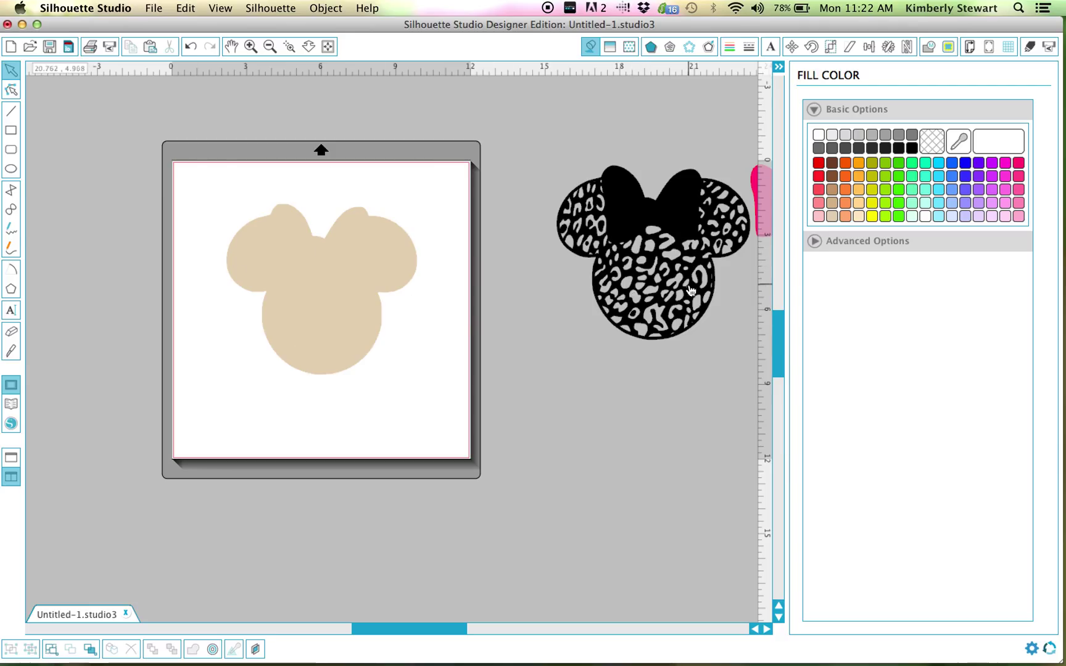
Bring the pink bow below the leopard Minnie, then align the leopard layer precisely over the tan base.
{"action": "left_click_drag", "start_coordinate": [686, 290], "coordinate": [643, 263]}
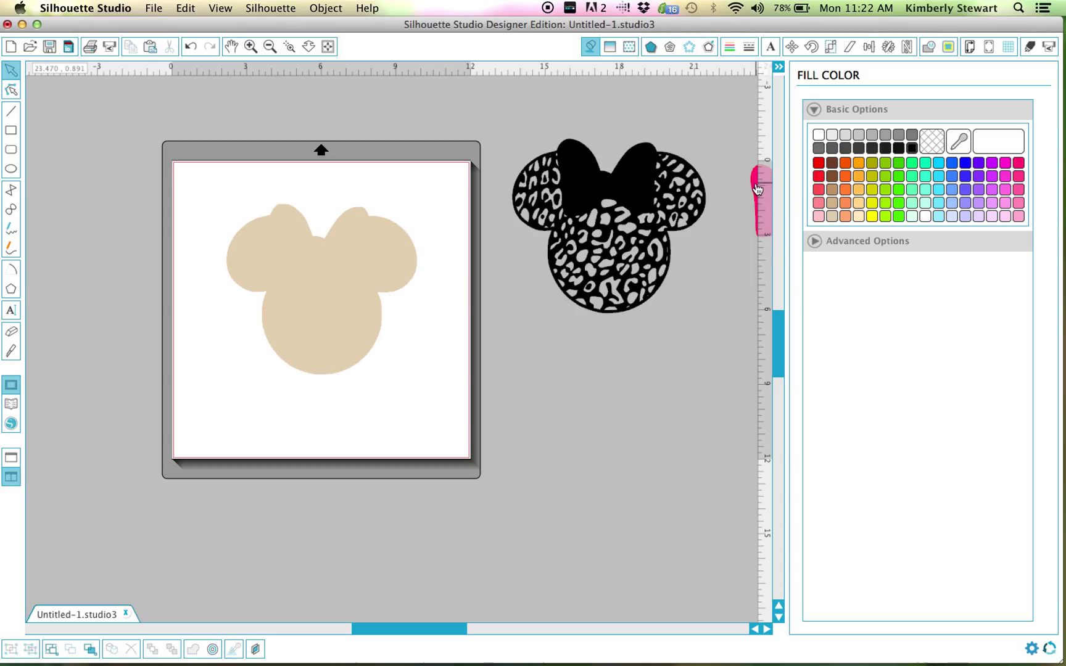
{"action": "left_click_drag", "start_coordinate": [757, 187], "coordinate": [584, 361]}
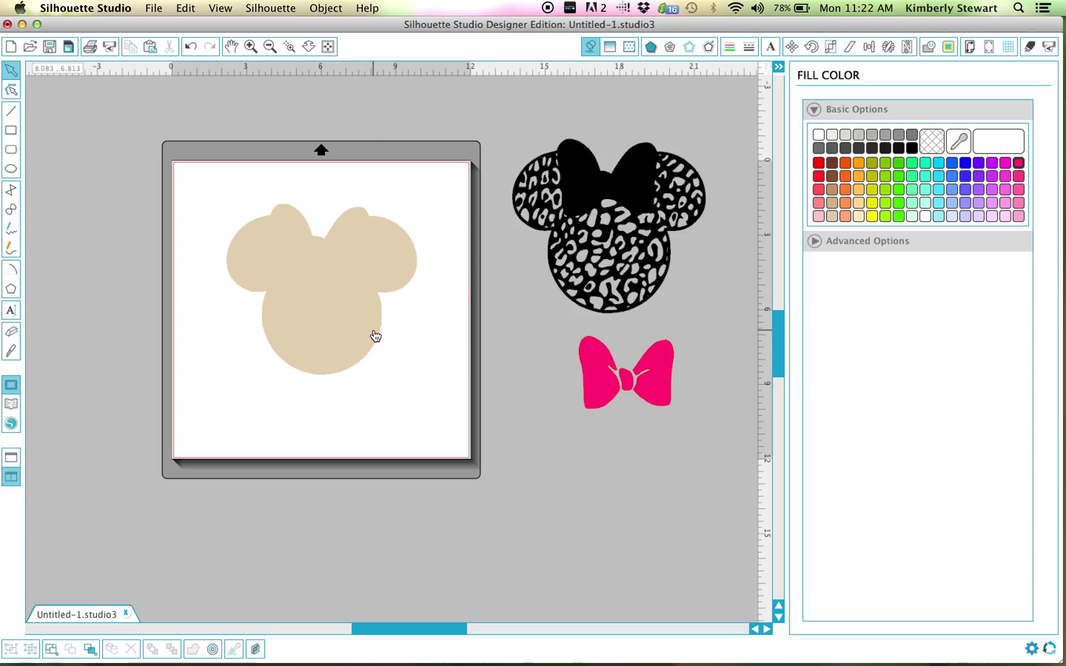
{"action": "left_click_drag", "start_coordinate": [619, 275], "coordinate": [333, 343]}
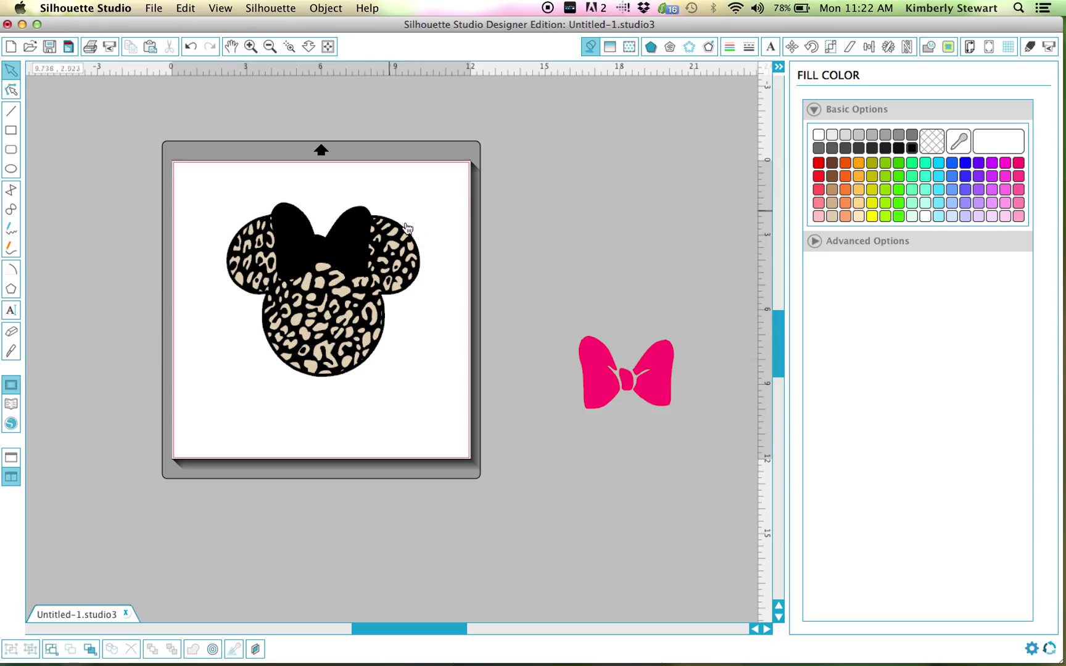
{"action": "left_click", "coordinate": [338, 261]}
{"action": "mouse_move", "coordinate": [338, 261]}
{"action": "left_mouse_down"}
{"action": "mouse_move", "coordinate": [347, 262]}
{"action": "mouse_move", "coordinate": [337, 263]}
{"action": "left_mouse_up"}
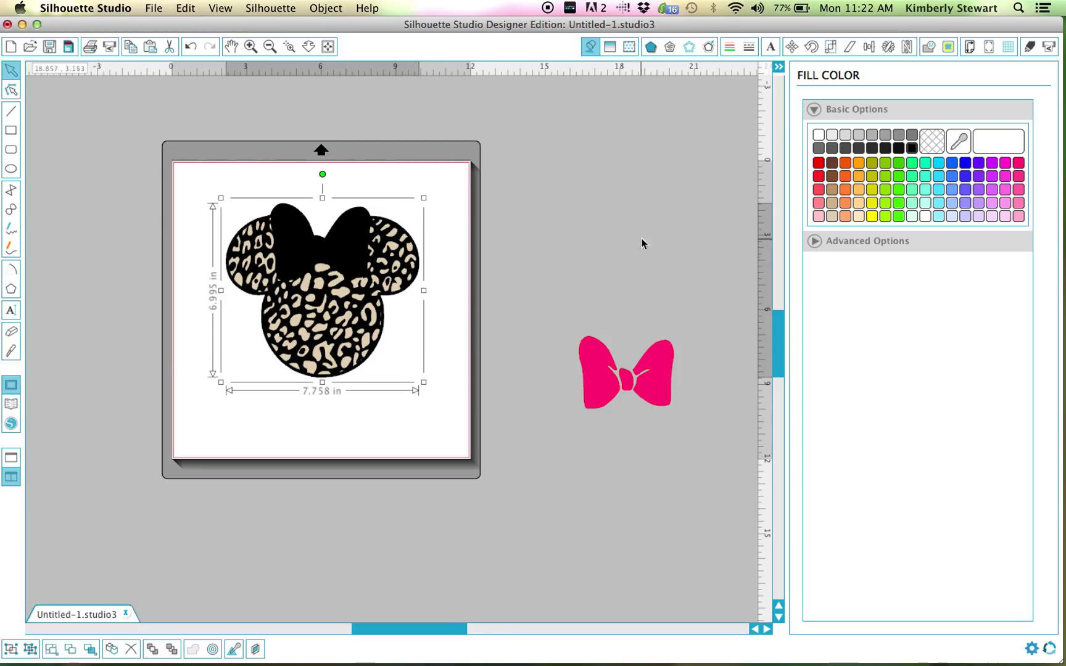
Place the pink bow between the leopard Minnie's ears to complete the three-layer preview.
{"action": "left_click", "coordinate": [662, 248]}
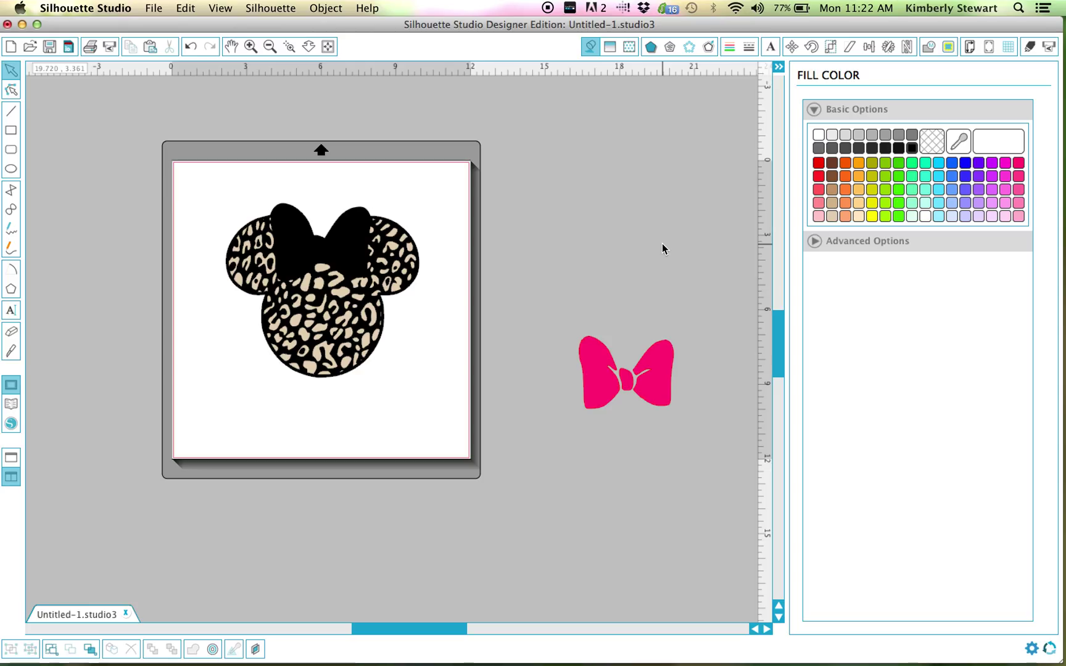
{"action": "left_click_drag", "start_coordinate": [665, 382], "coordinate": [359, 251]}
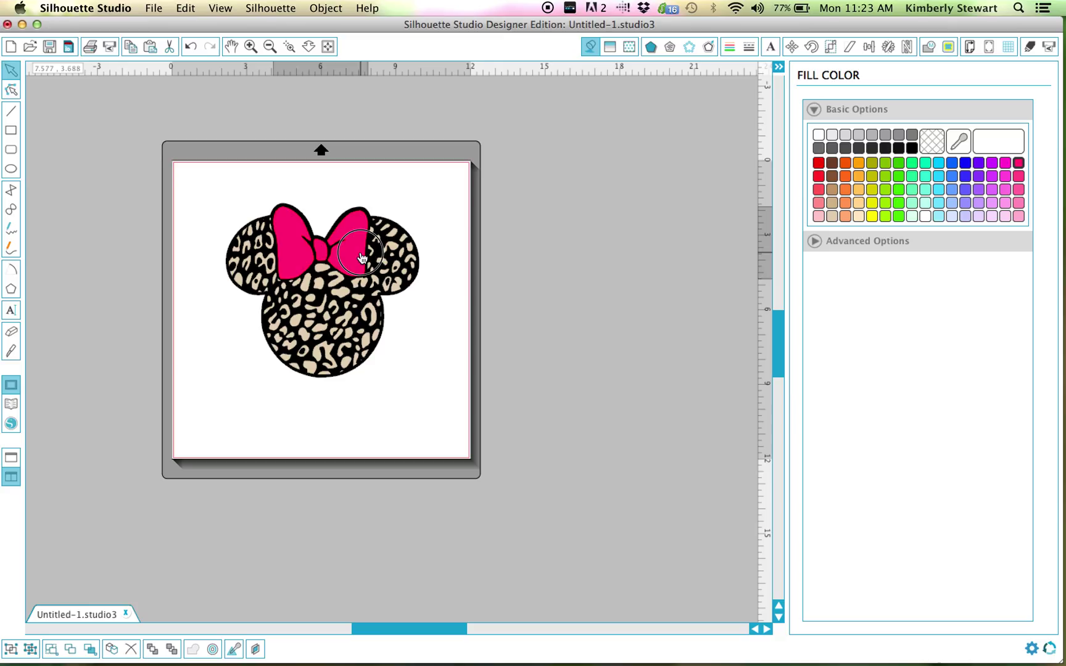
{"action": "left_click", "coordinate": [586, 242]}
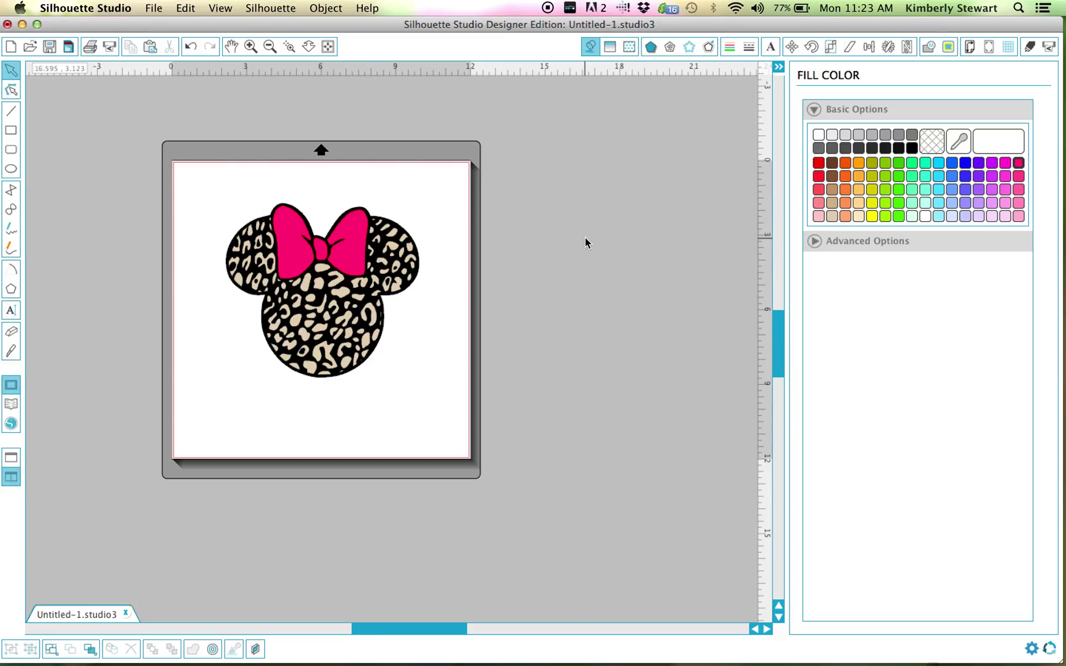